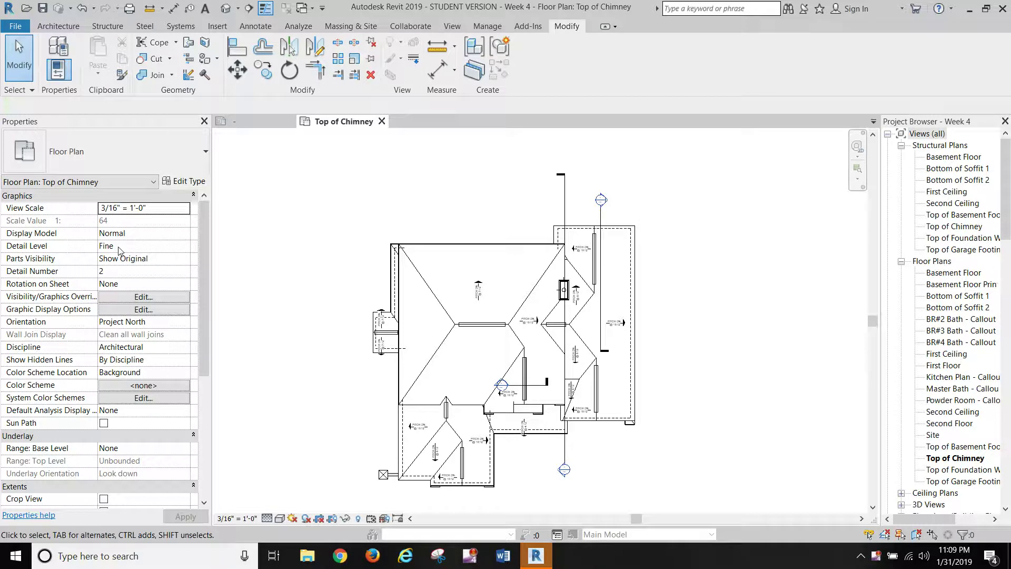
Step: Open Visibility/Graphics for Top of Chimney and review its Model and Annotation category lists
click(151, 298)
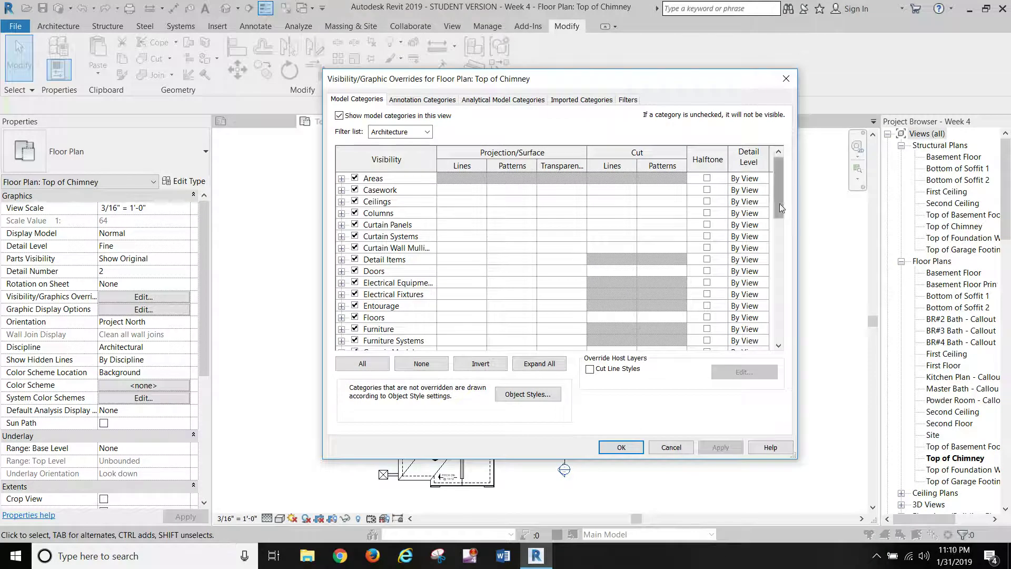
drag(779, 203, 764, 343)
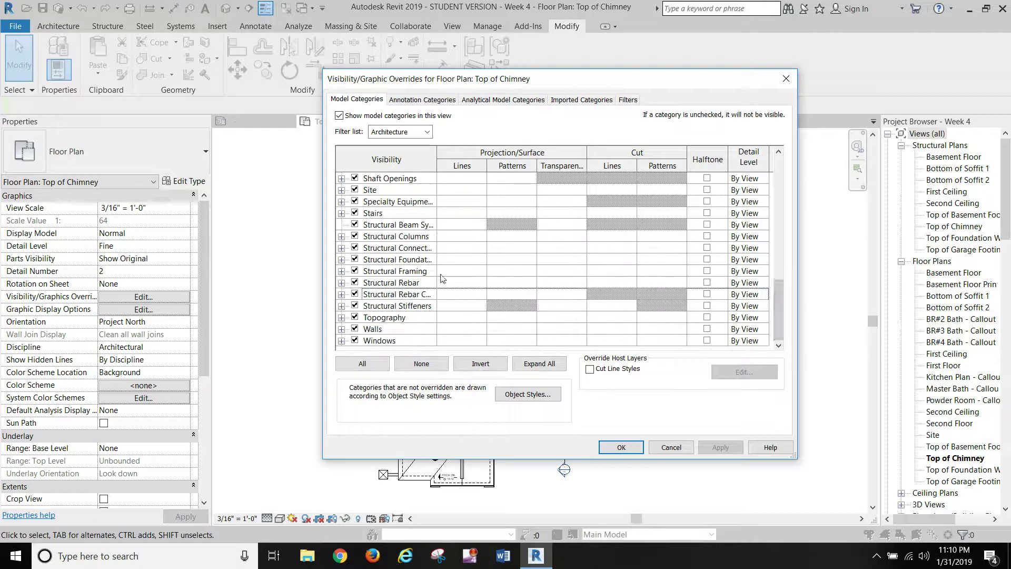
click(422, 100)
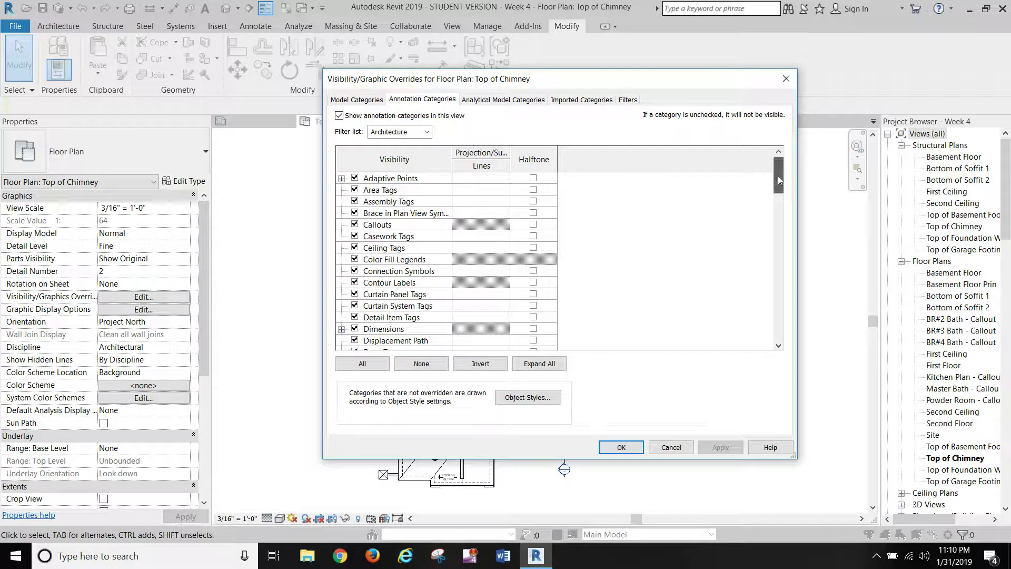
drag(777, 177, 772, 207)
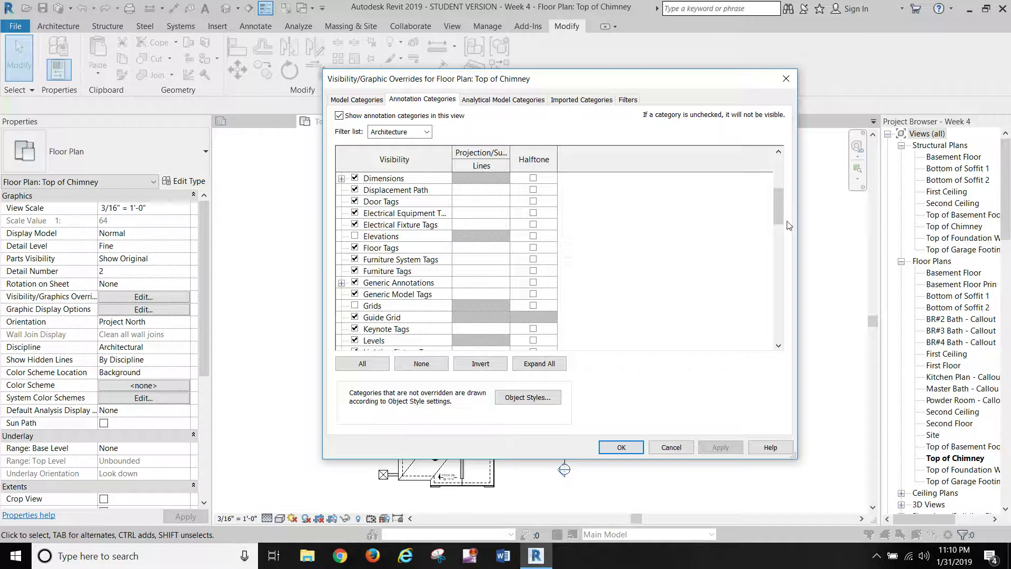
drag(777, 216, 772, 268)
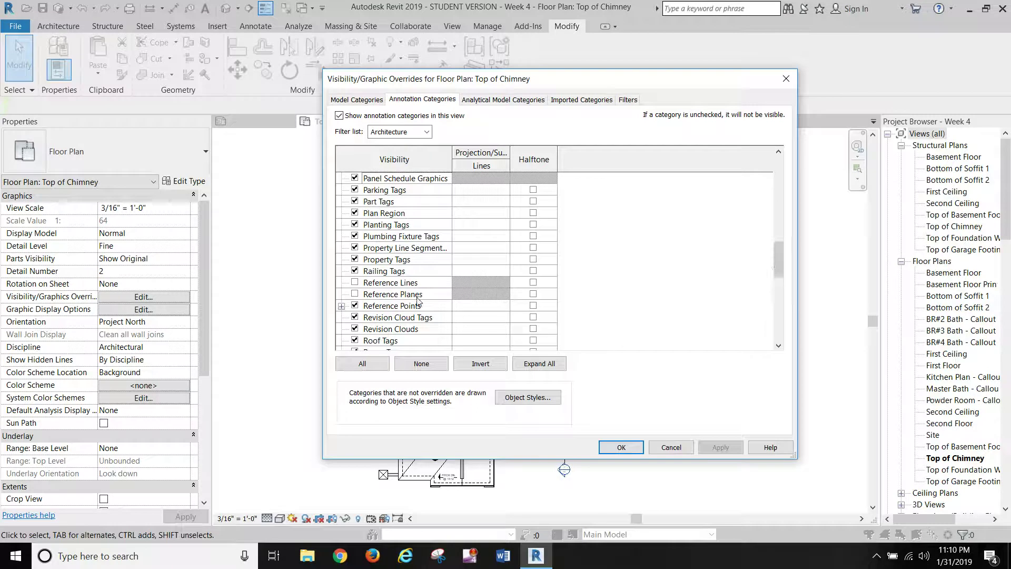
drag(775, 260, 767, 329)
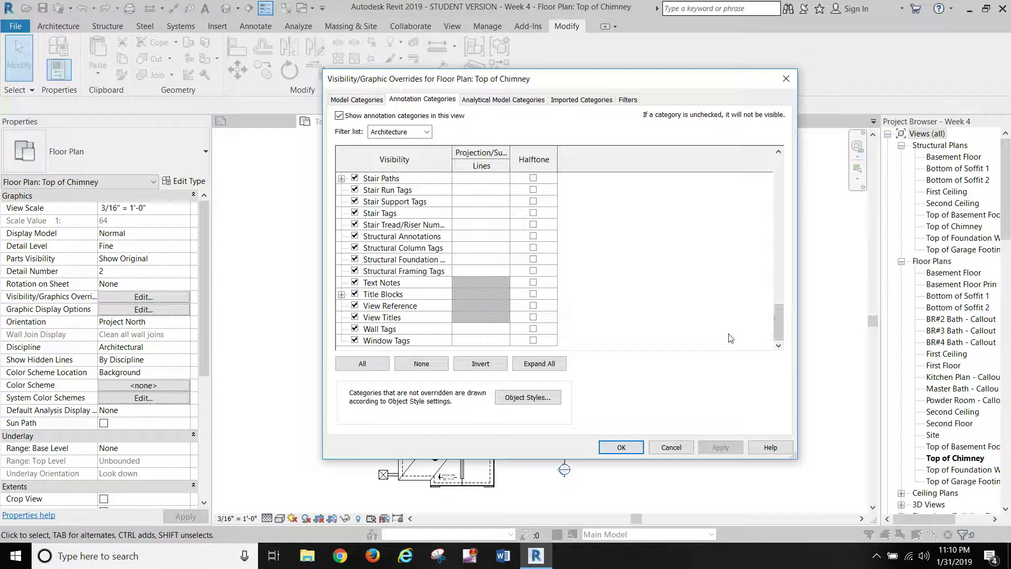
Step: Accept visibility settings and confirm view range: top 7' 6", cut plane 1' 0", bottom First Floor
click(621, 447)
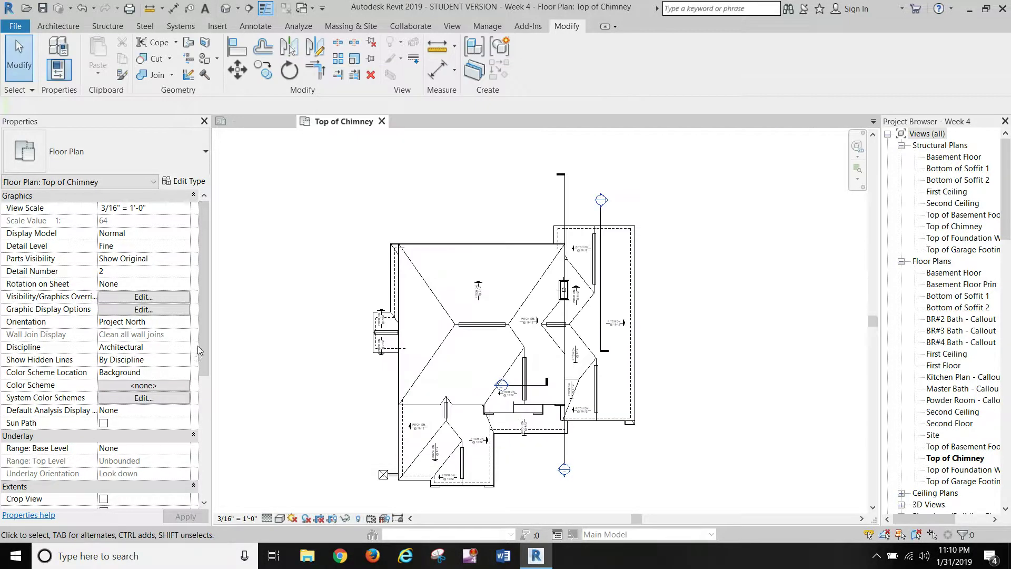
drag(206, 346, 202, 417)
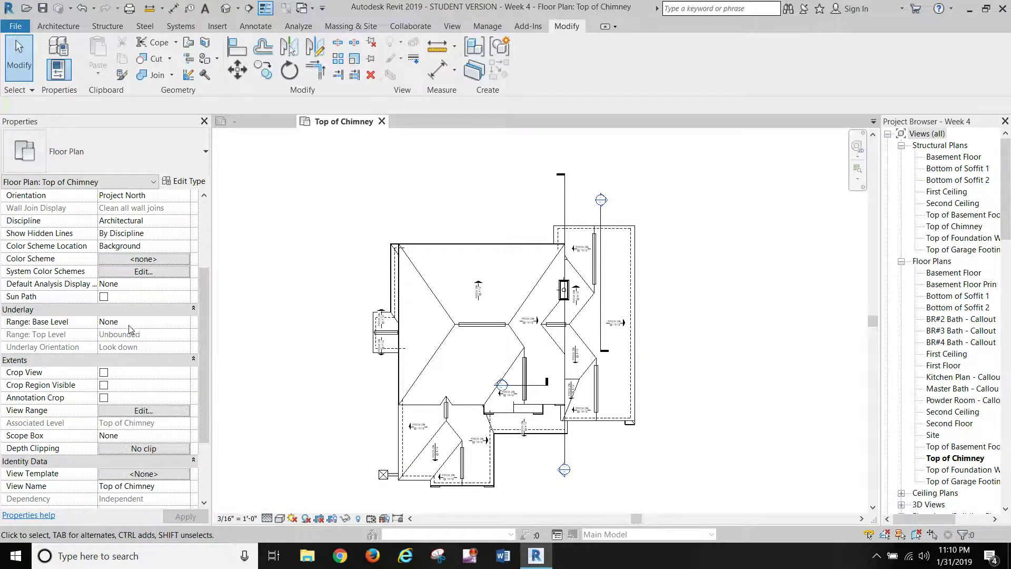
click(152, 411)
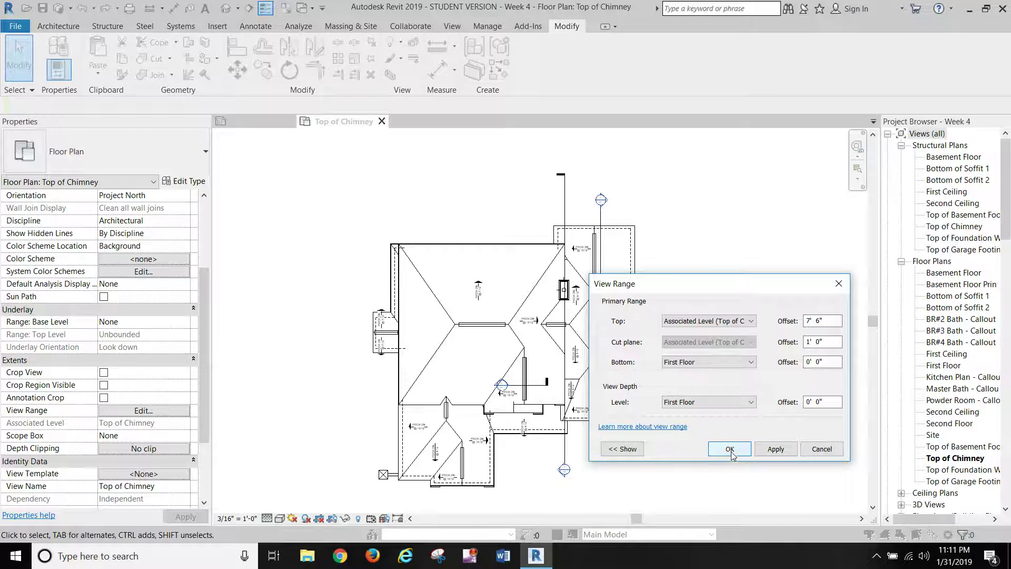
click(730, 450)
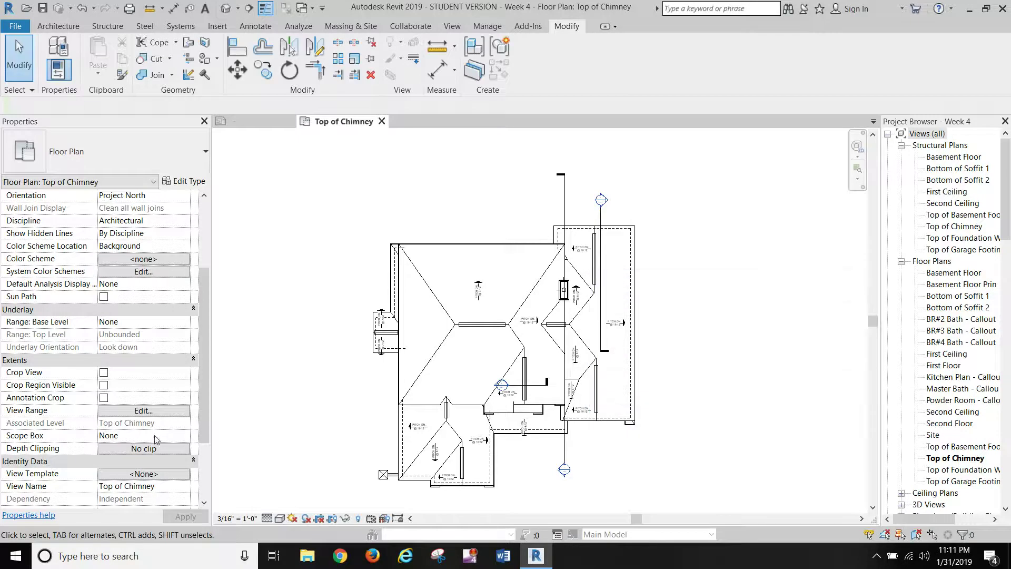
Step: Zoom and pan the roof plan to inspect the PITCH DN arrows, hips and chimney
drag(206, 410, 211, 467)
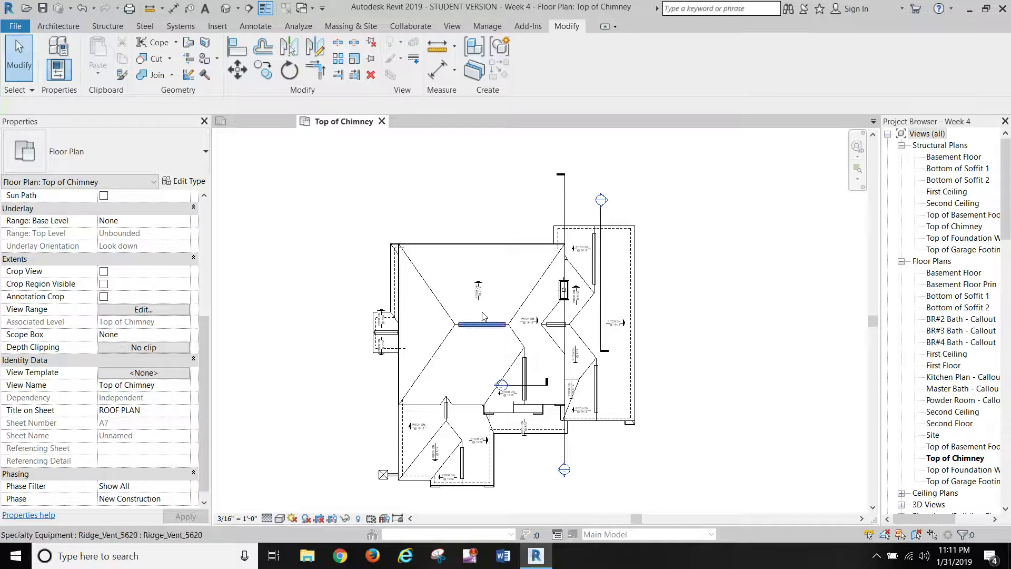
scroll(485, 308, up, 4)
scroll(486, 308, up, 2)
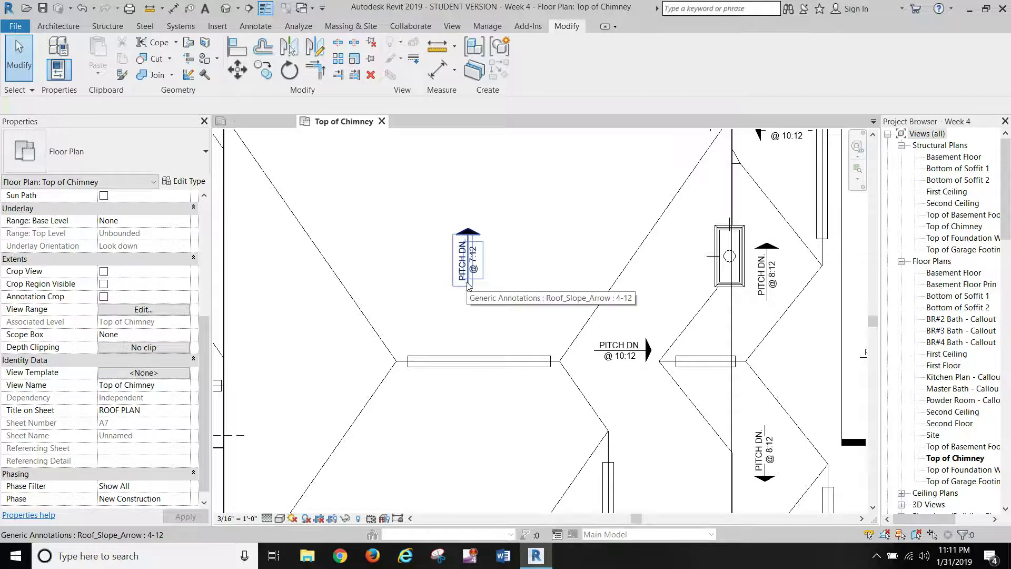
scroll(469, 303, down, 2)
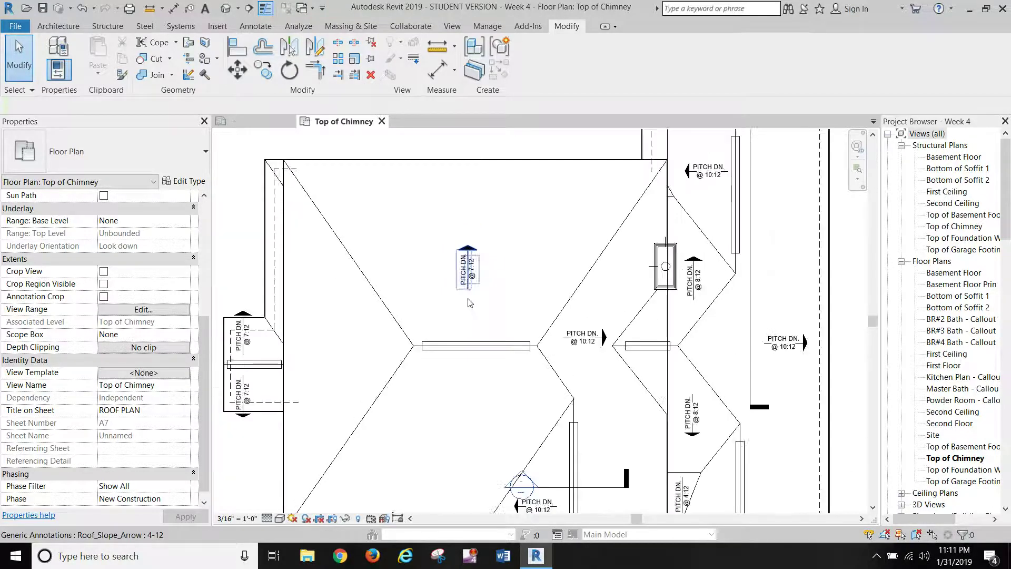
middle_drag(473, 314, 508, 255)
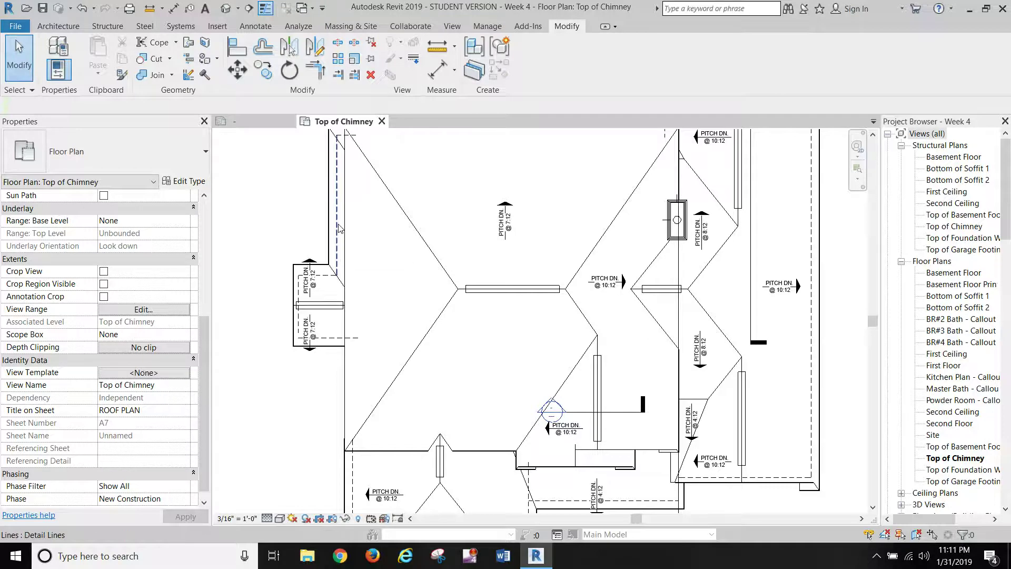
middle_drag(339, 228, 334, 248)
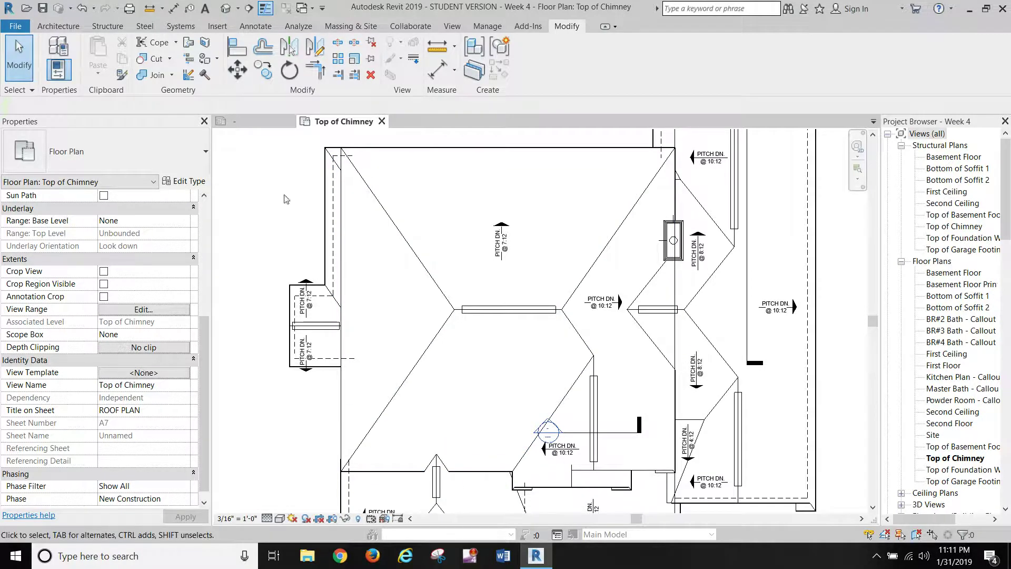
Step: Switch the roof plan to Wireframe visual style and zoom into the upper roof area
click(279, 519)
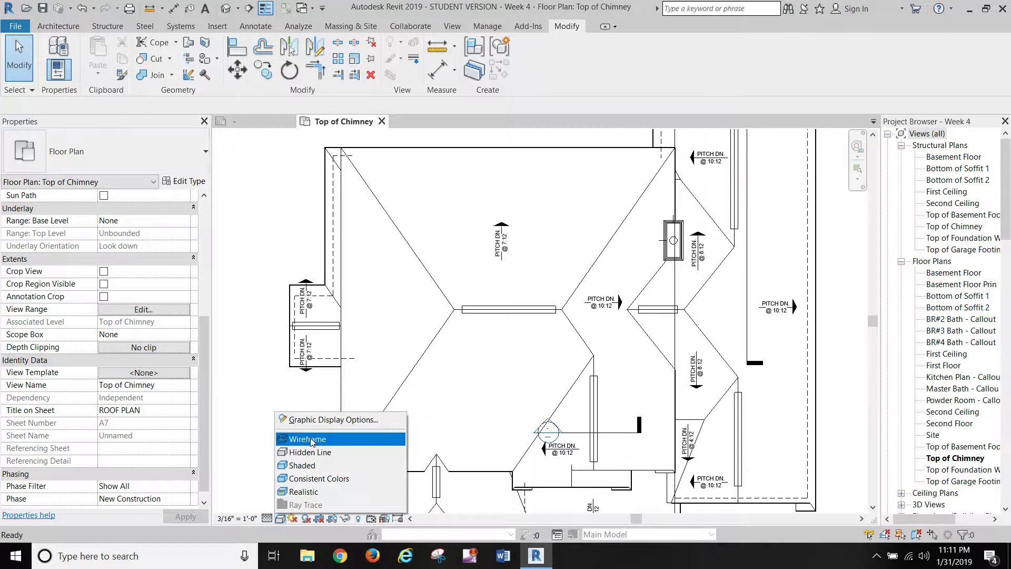
click(310, 440)
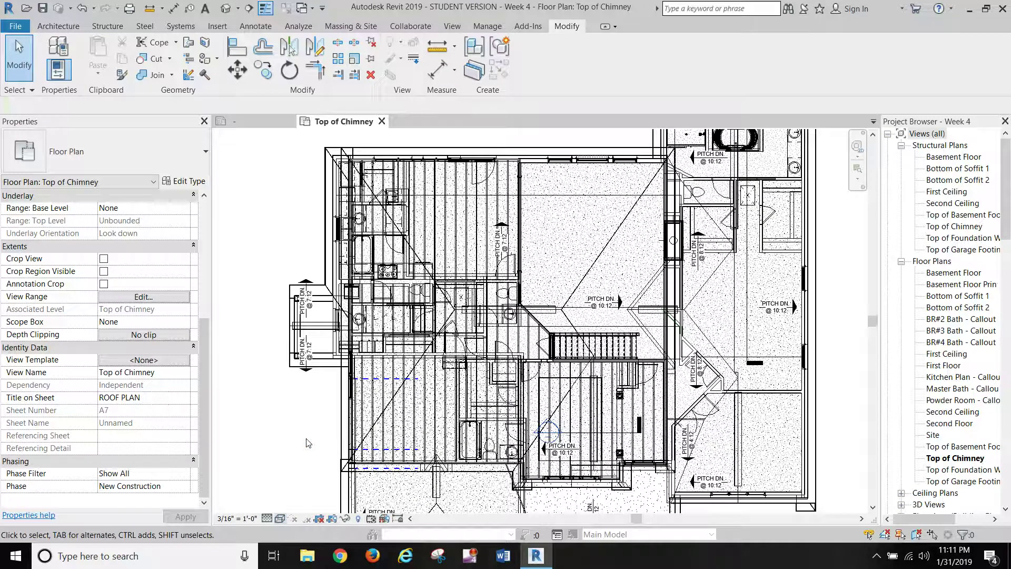
scroll(576, 174, up, 2)
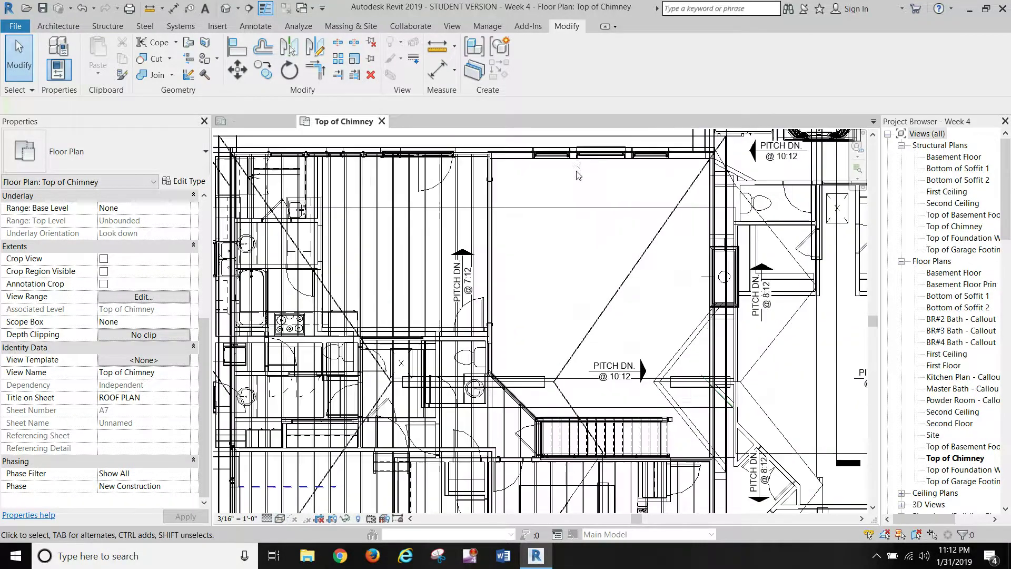
middle_drag(579, 188, 567, 286)
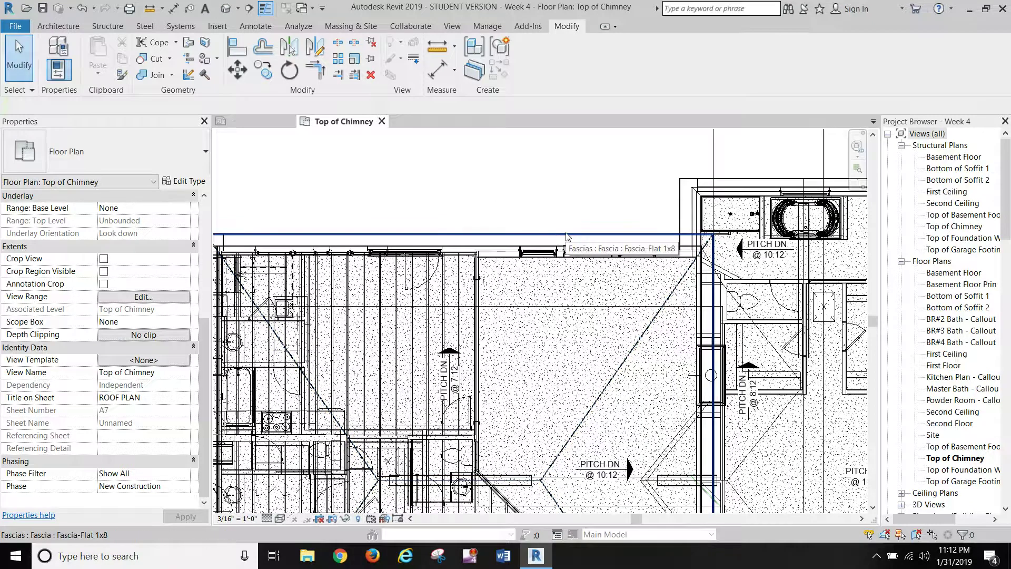
click(258, 27)
Step: Start a Detail Line with the <Hidden> line style in Pick Lines mode
click(293, 45)
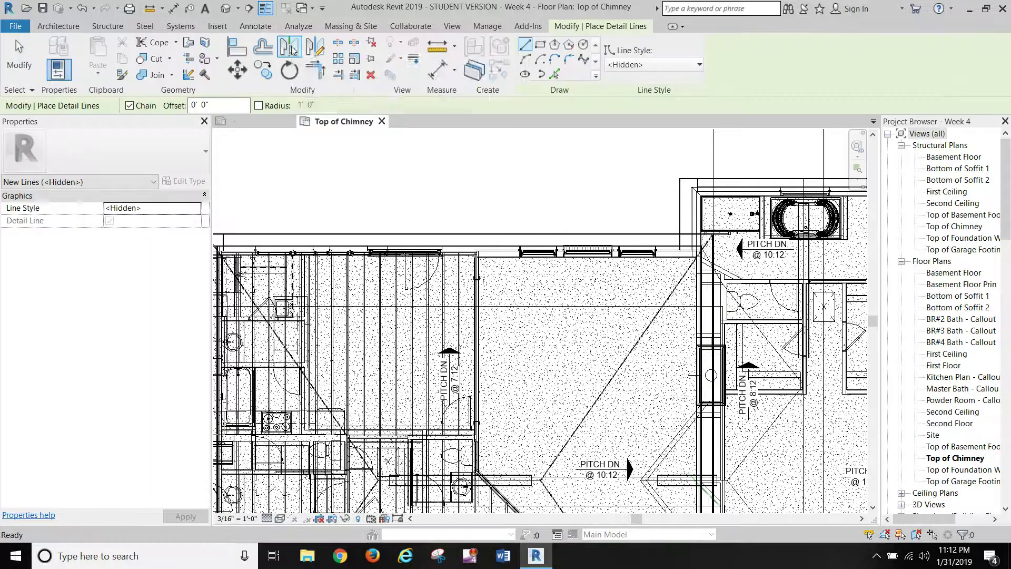
click(656, 66)
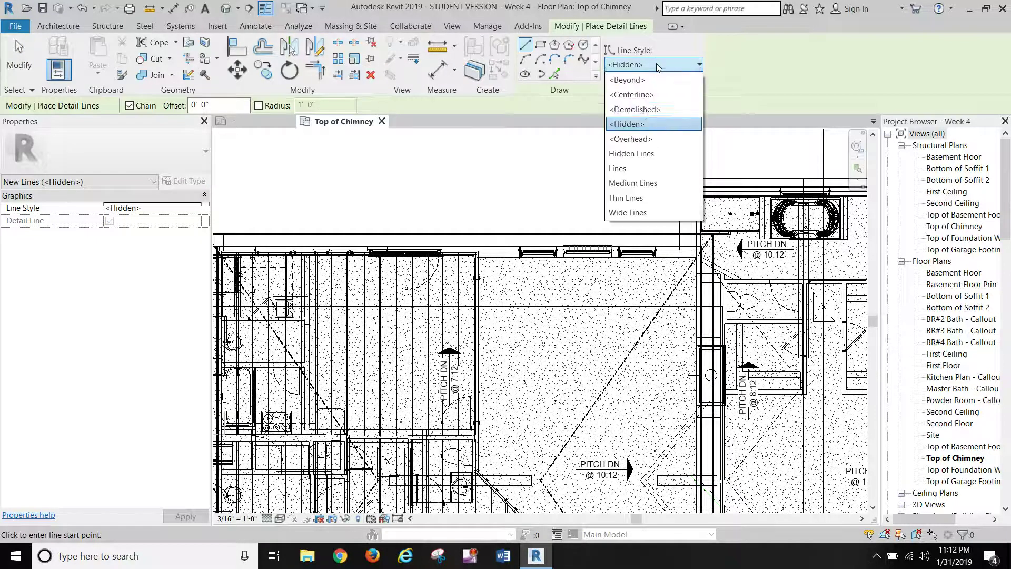
click(628, 128)
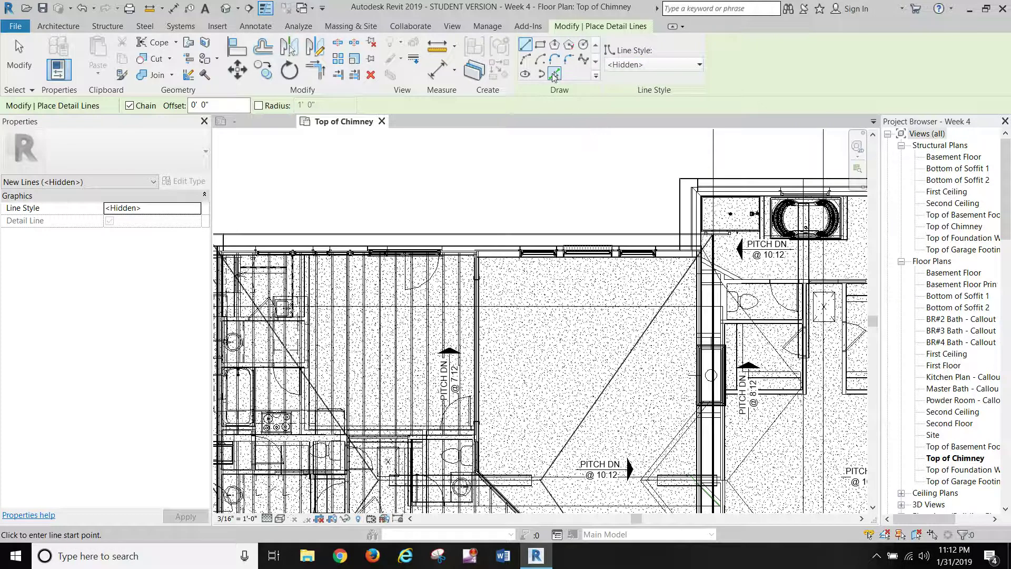
click(554, 75)
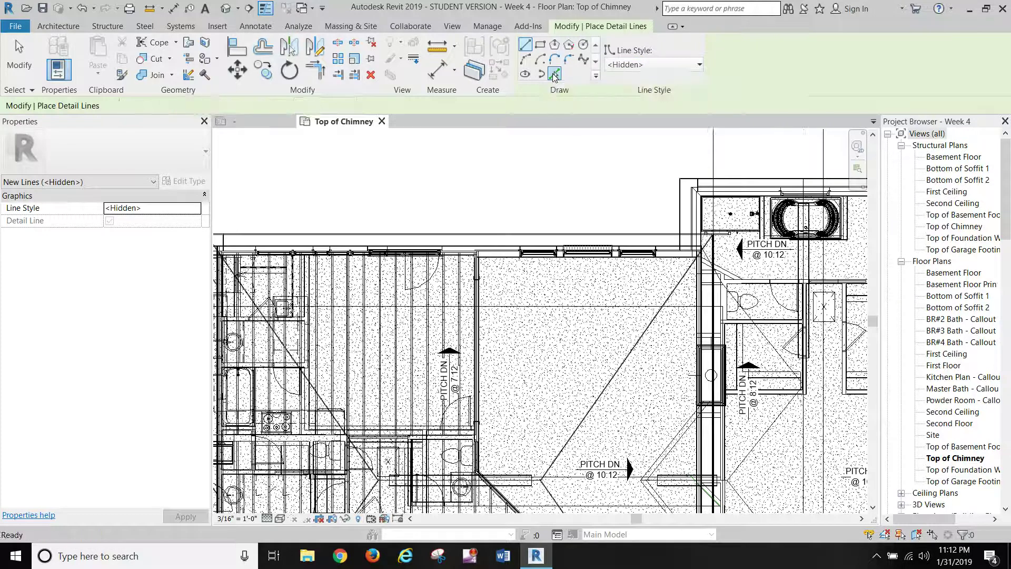
middle_drag(434, 169, 636, 154)
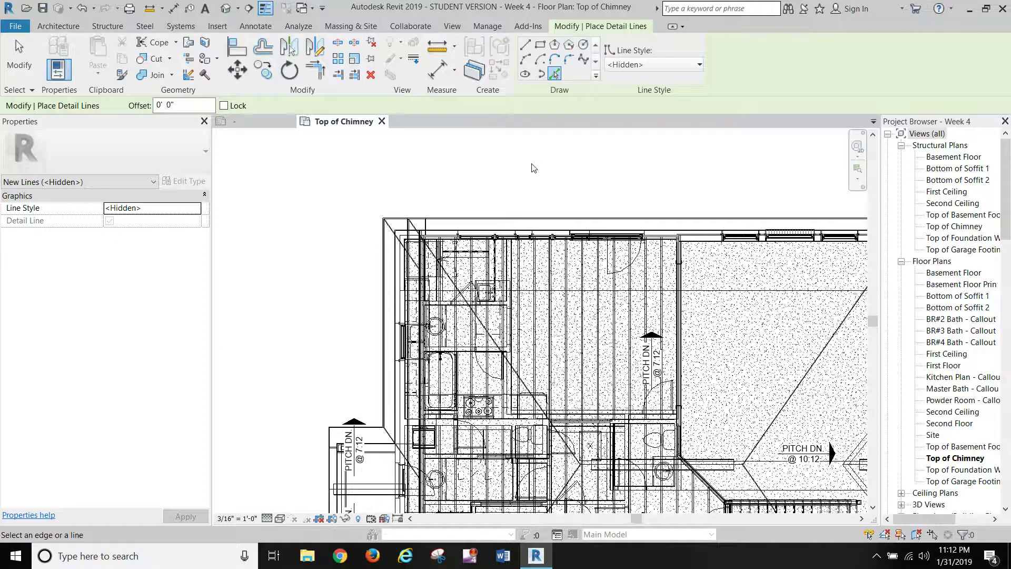
Step: Pick the top and left fascia edges at the upper-left roof corner as Hidden lines
scroll(437, 231, up, 5)
middle_drag(437, 231, 579, 202)
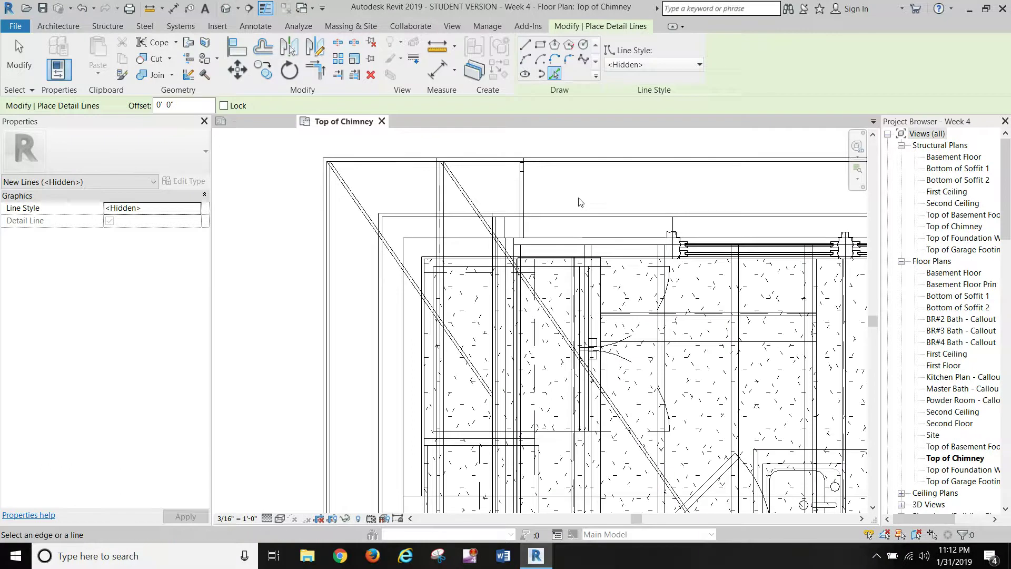
click(417, 223)
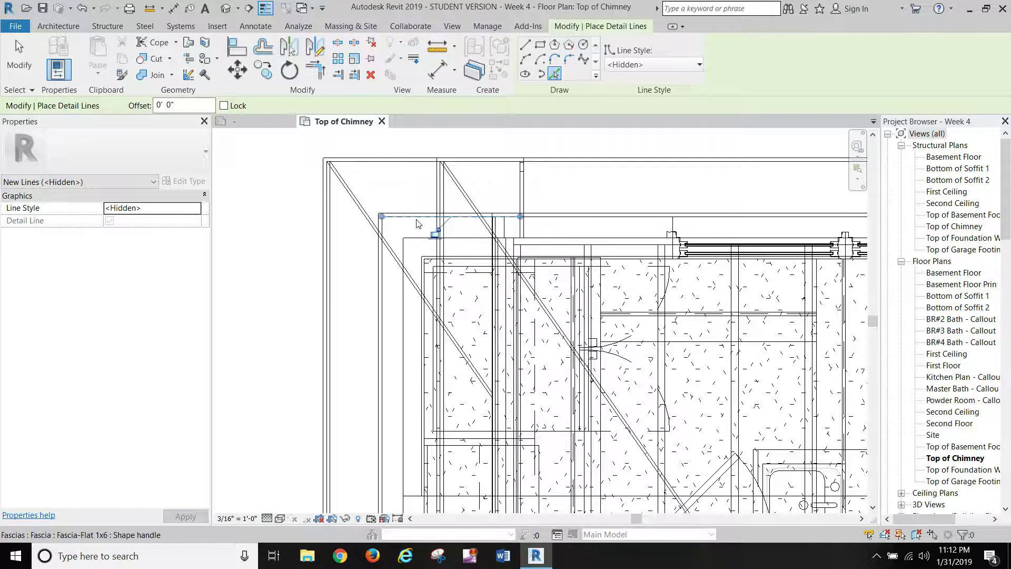
click(385, 281)
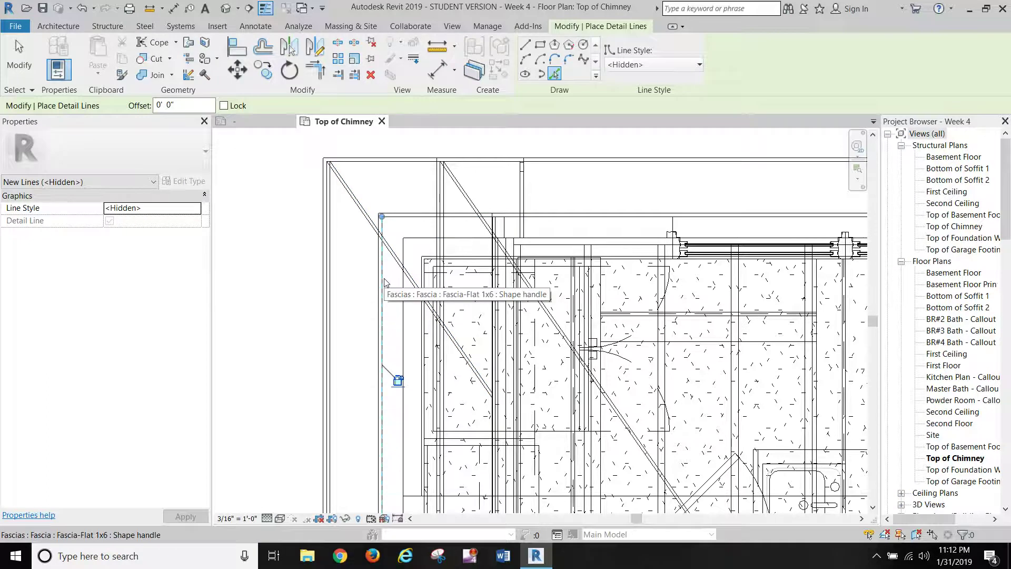
Step: Pan to the lower PITCH DN arrow and back to the upper-left roof corner
scroll(384, 282, up, 3)
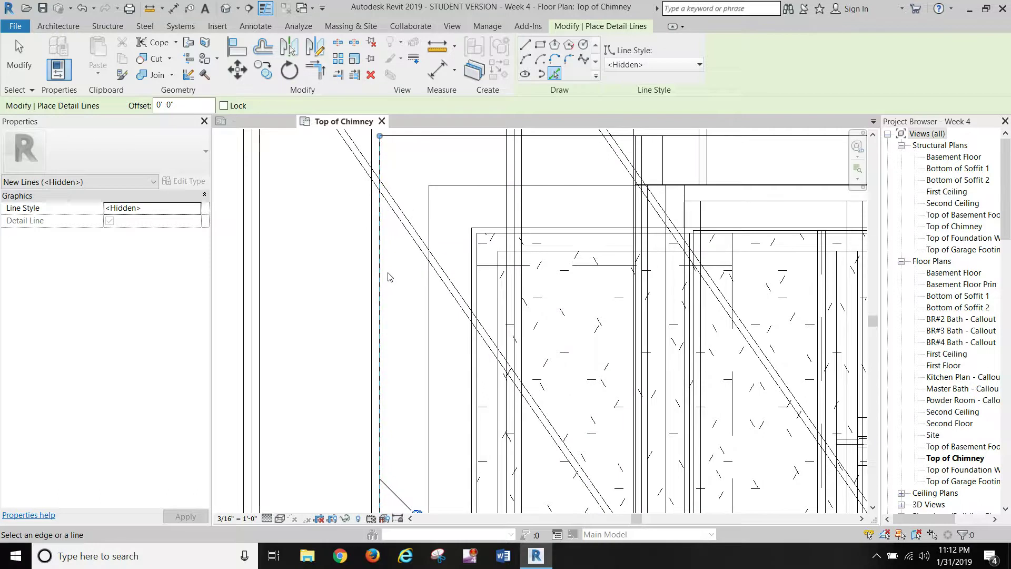
scroll(388, 276, down, 4)
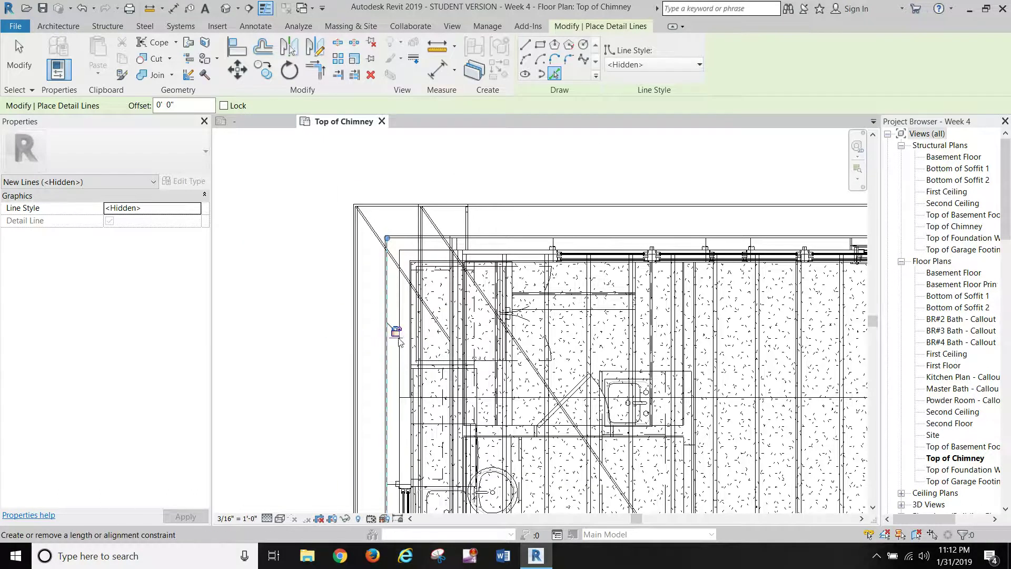
middle_drag(300, 388, 323, 115)
mouse_move(303, 339)
middle_down()
mouse_move(334, 212)
mouse_move(332, 242)
middle_up()
middle_drag(230, 385, 268, 210)
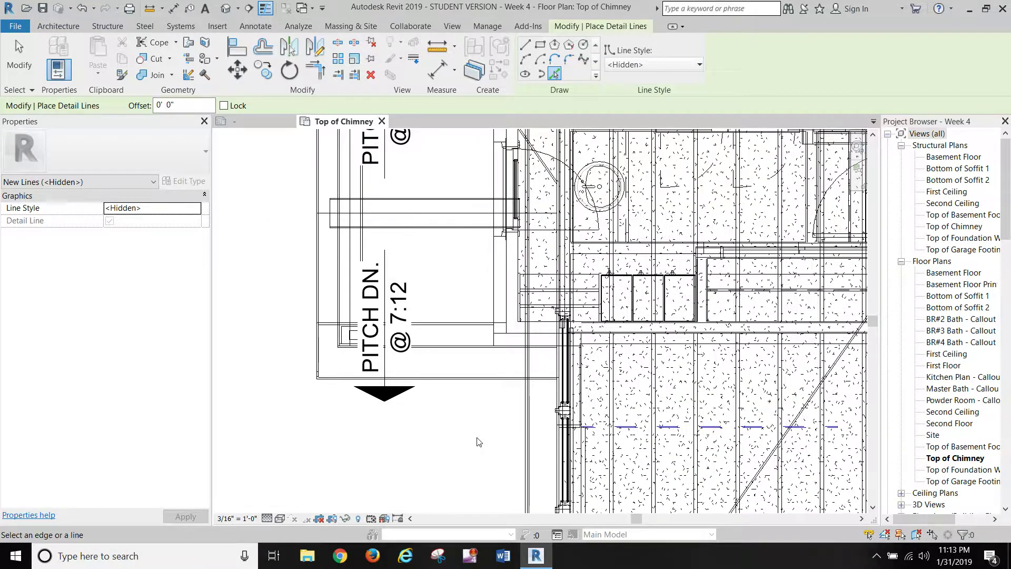
middle_drag(481, 447, 316, 476)
scroll(317, 145, down, 2)
middle_drag(316, 145, 389, 337)
scroll(388, 337, up, 2)
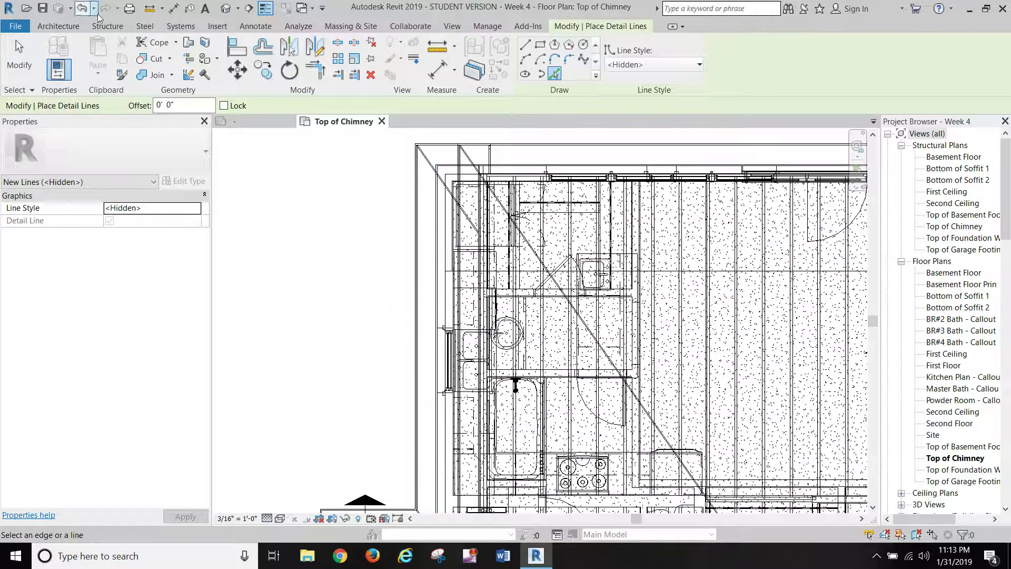
Step: Undo the last action, then draw a short vertical overhang line at the lower roof corner
click(82, 9)
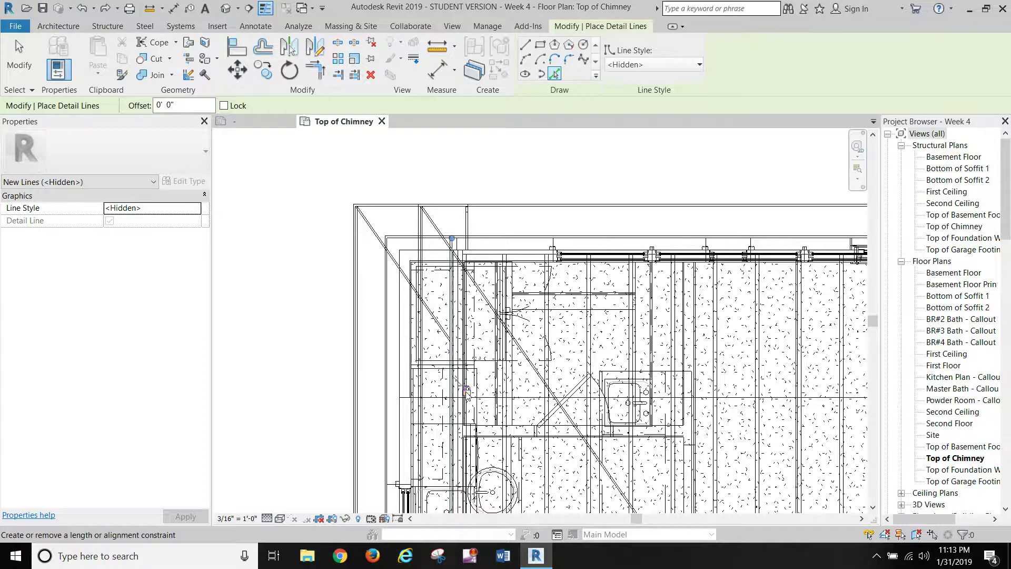
scroll(318, 250, down, 5)
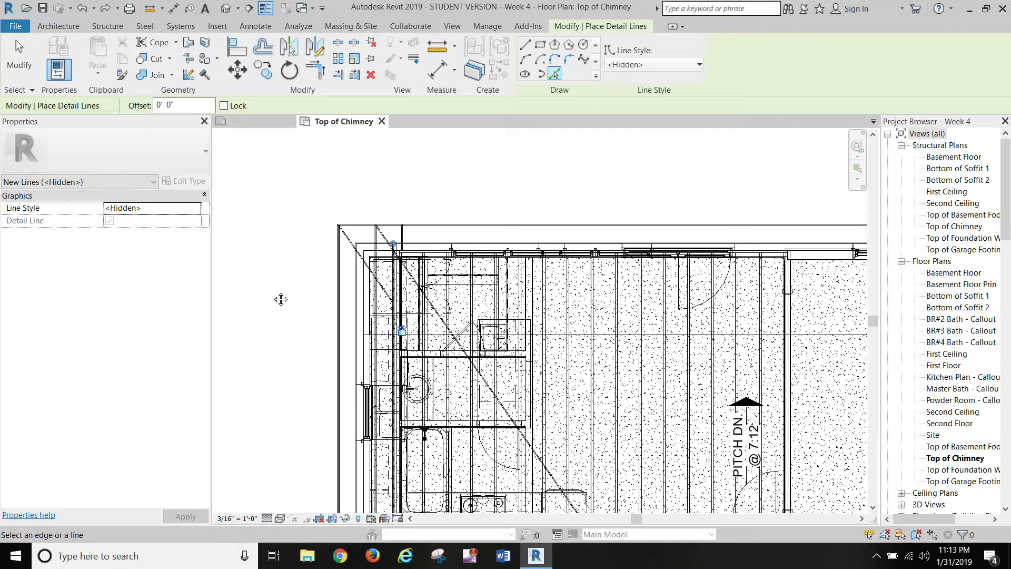
middle_drag(340, 260, 310, 59)
middle_drag(339, 444, 351, 245)
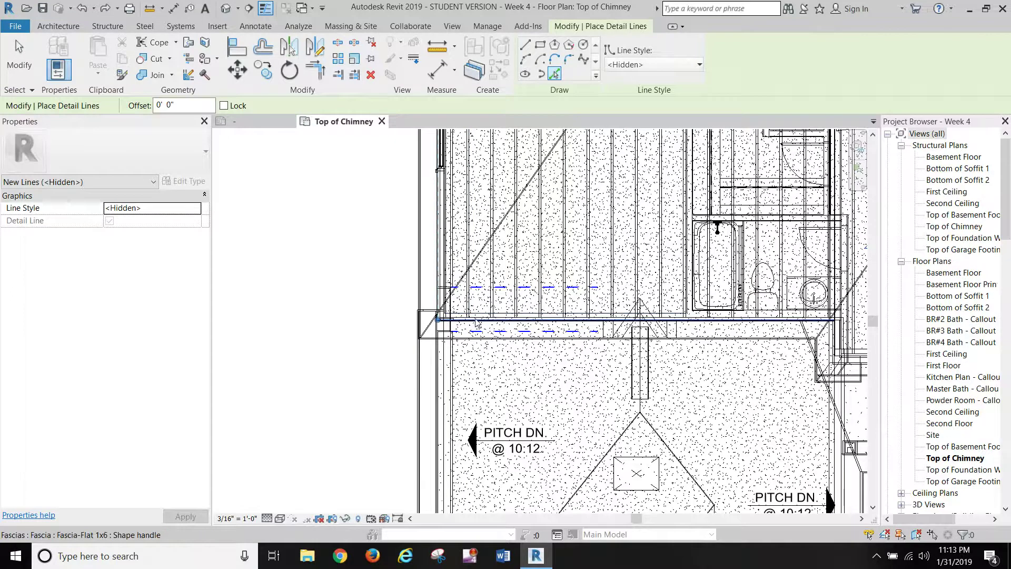
scroll(476, 333, up, 2)
scroll(474, 338, up, 1)
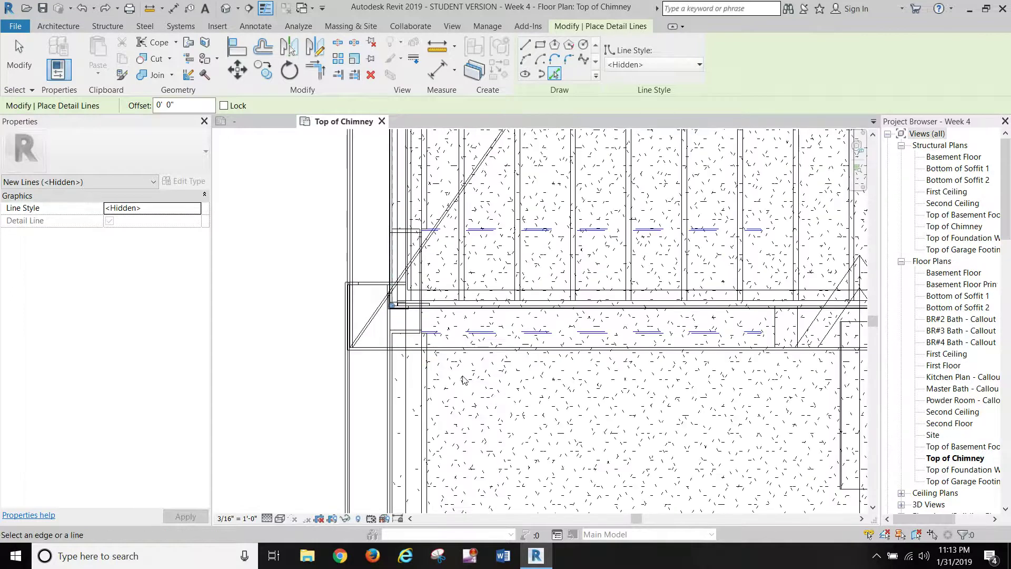
scroll(461, 363, up, 1)
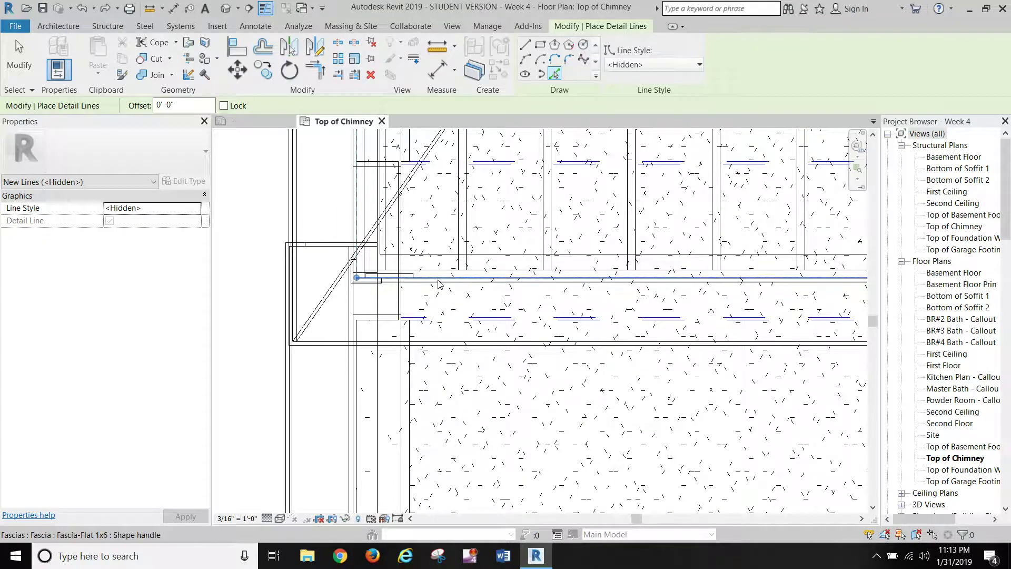
scroll(437, 292, down, 1)
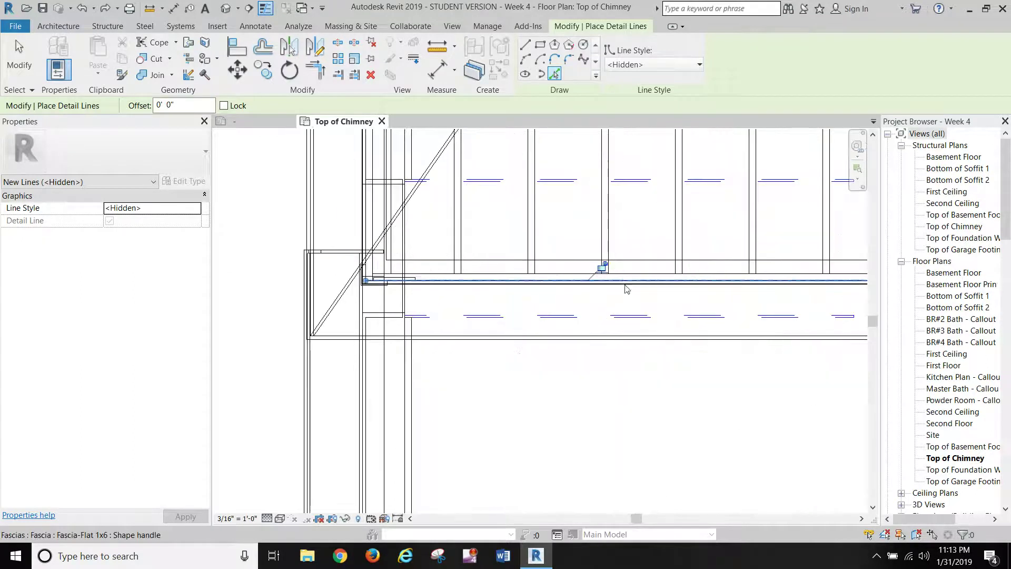
scroll(600, 295, down, 5)
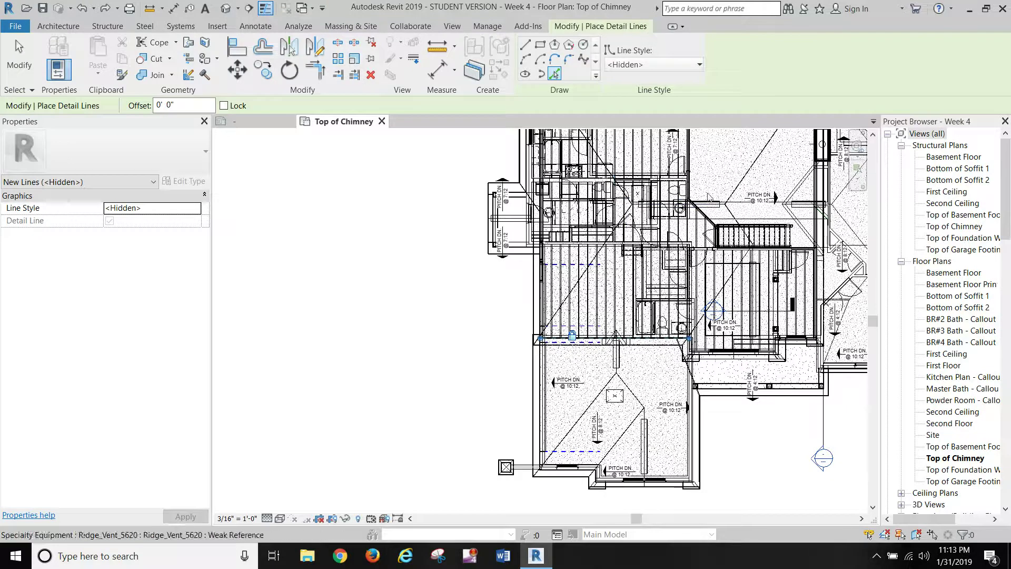
scroll(682, 363, up, 3)
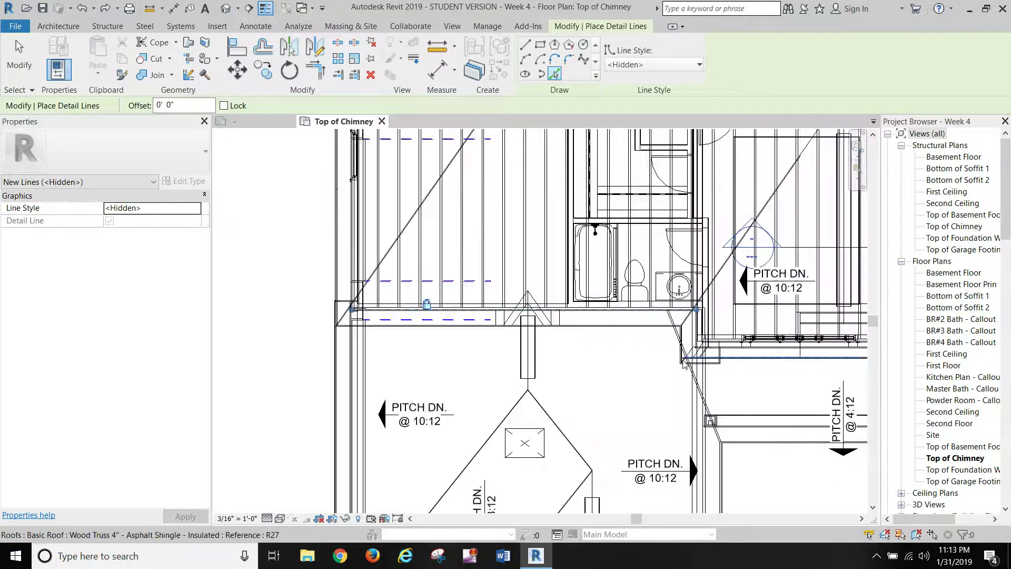
scroll(683, 364, up, 3)
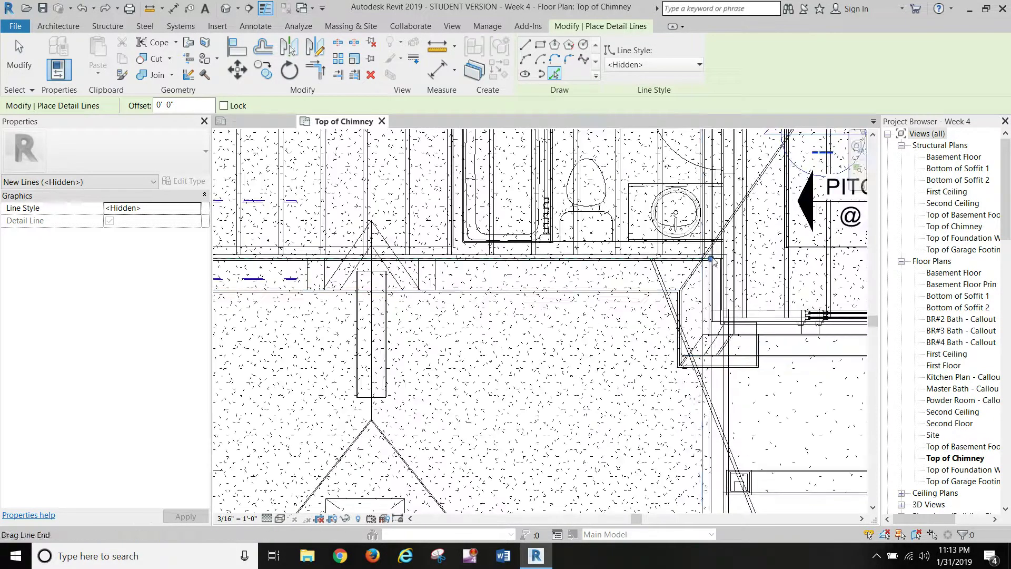
click(712, 260)
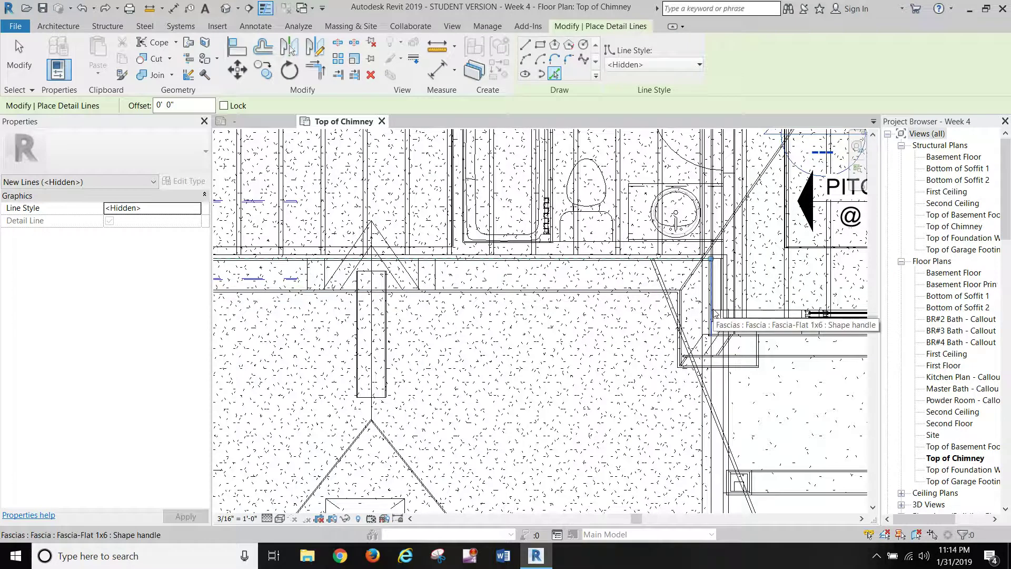
click(714, 314)
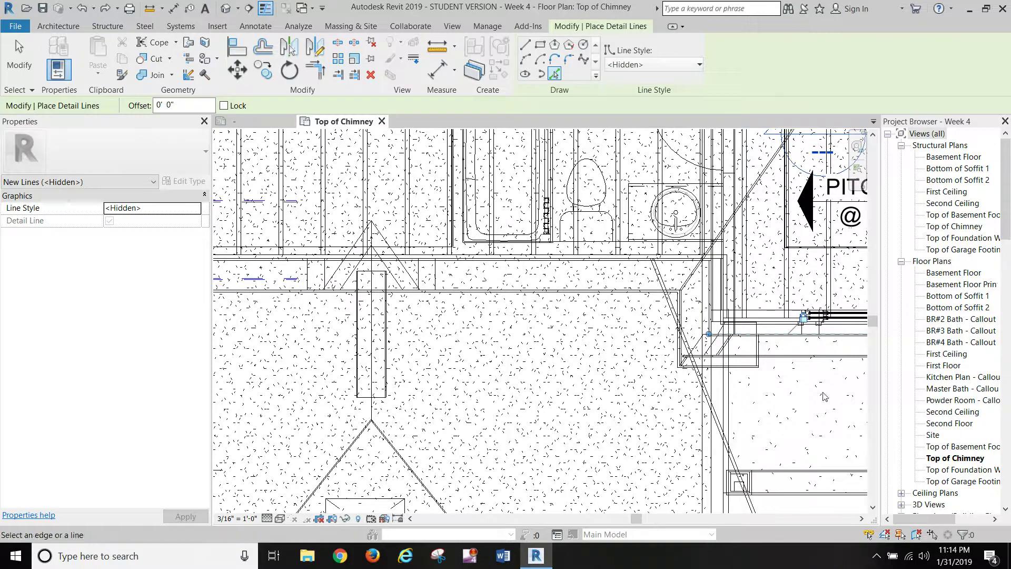
Step: Pick two neighbouring fascia edges as dashed Hidden detail lines
middle_drag(828, 401, 228, 399)
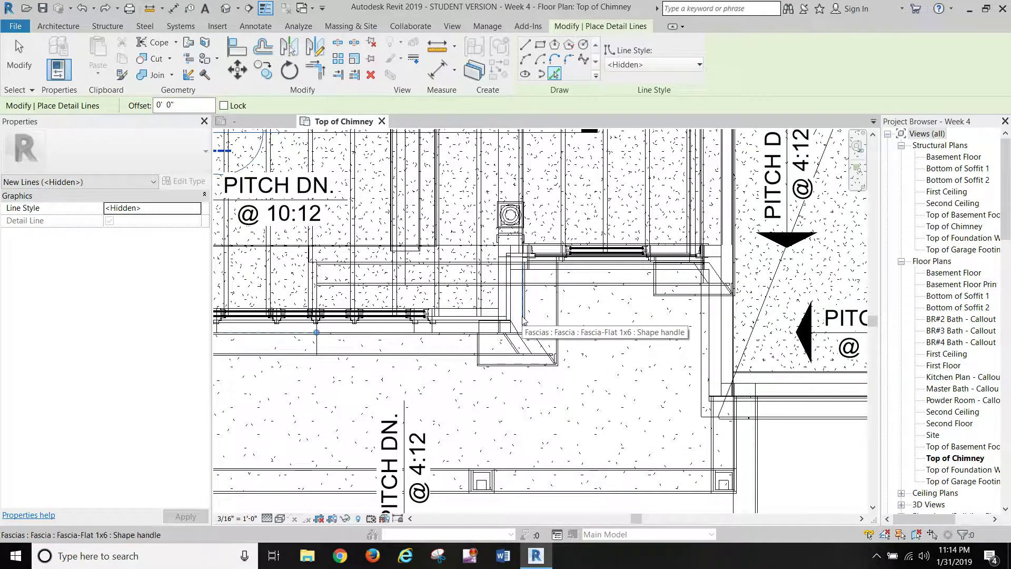
click(523, 318)
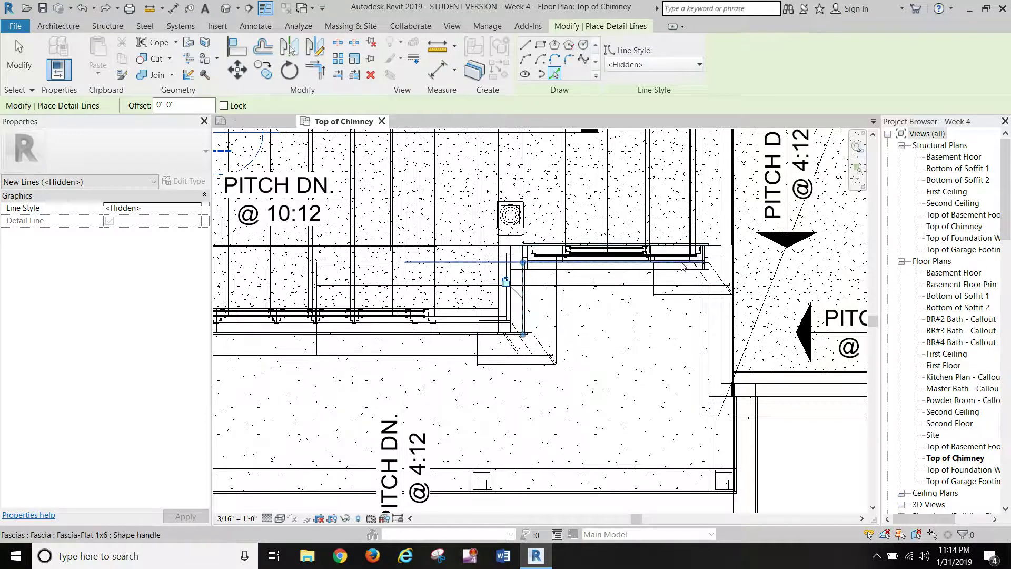
scroll(681, 264, up, 3)
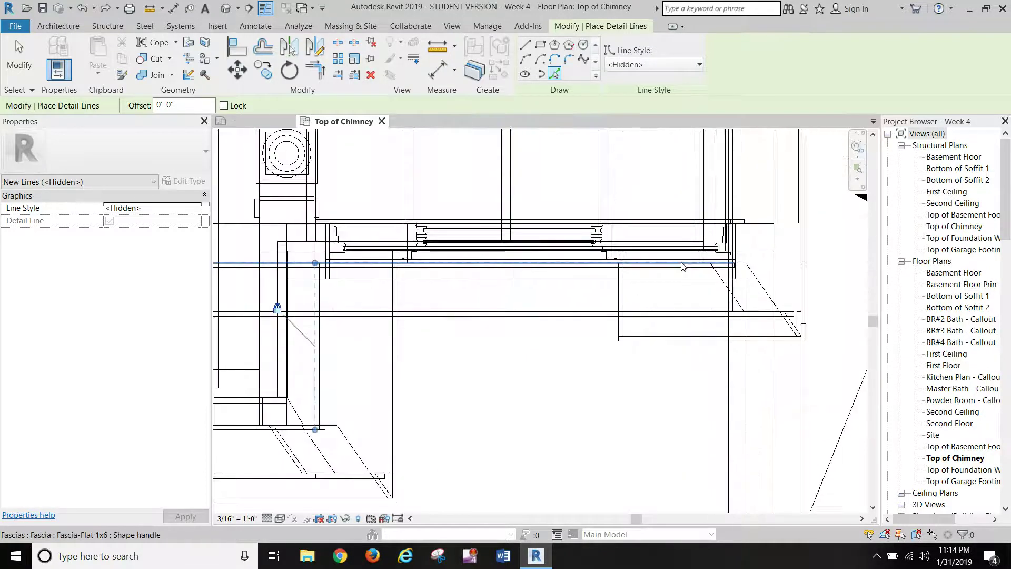
click(681, 264)
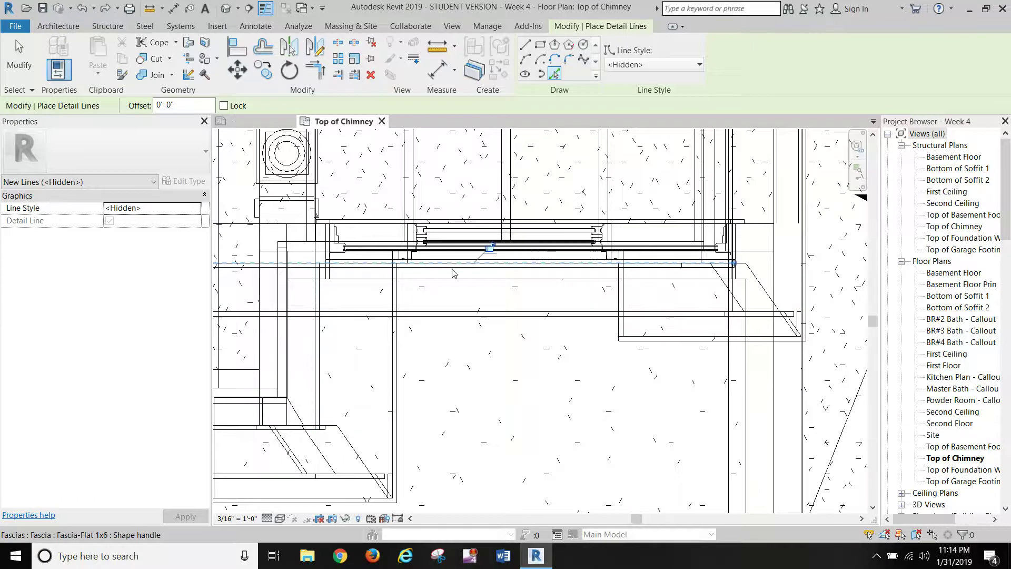
Step: Pan and zoom along the next stretch of roof edge near the PITCH DN labels
scroll(403, 308, down, 3)
mouse_move(461, 358)
middle_down()
mouse_move(513, 385)
mouse_move(467, 414)
middle_up()
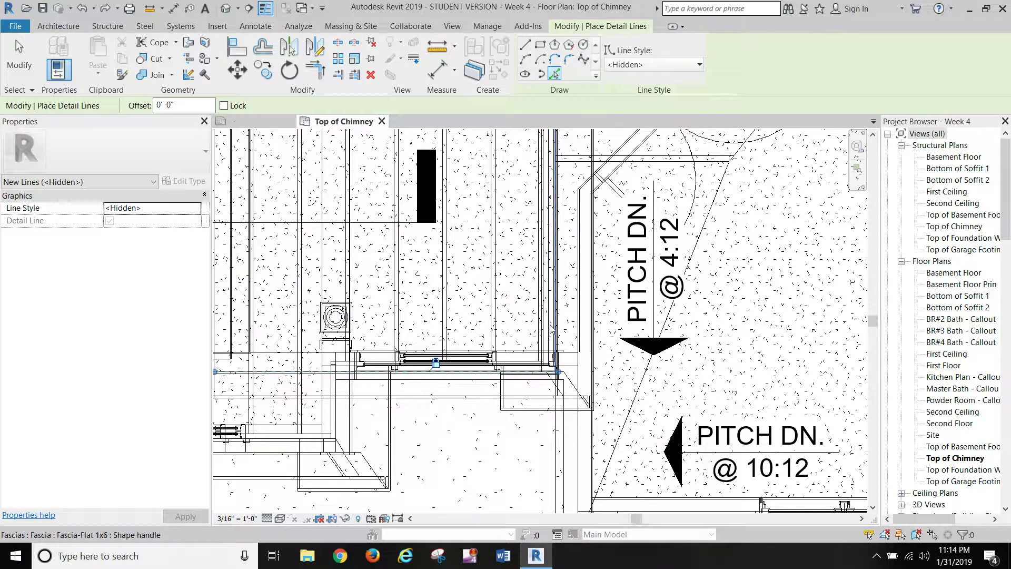
scroll(550, 325, up, 2)
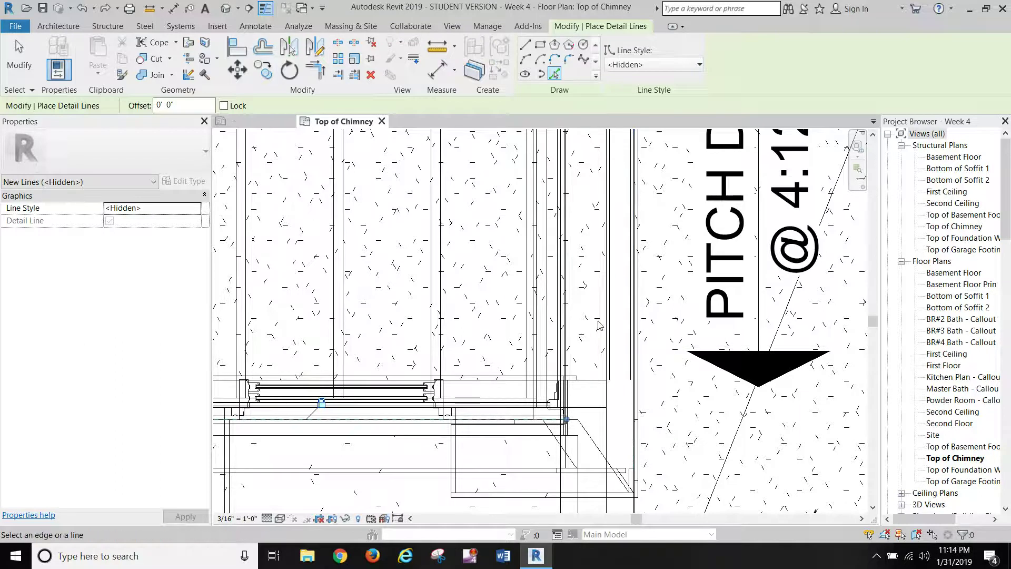
scroll(594, 326, down, 5)
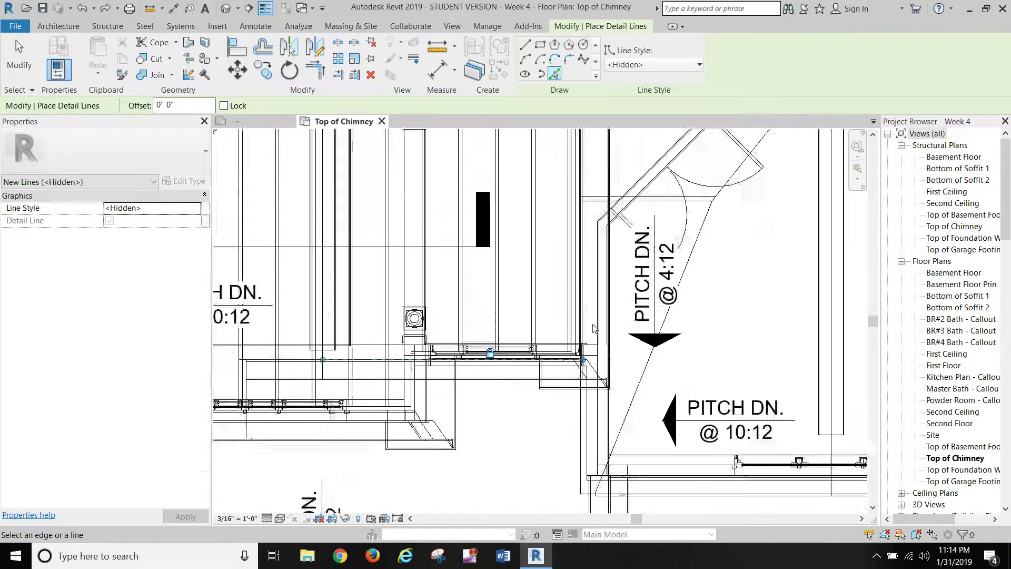
mouse_move(620, 379)
middle_down()
mouse_move(590, 421)
mouse_move(589, 480)
middle_up()
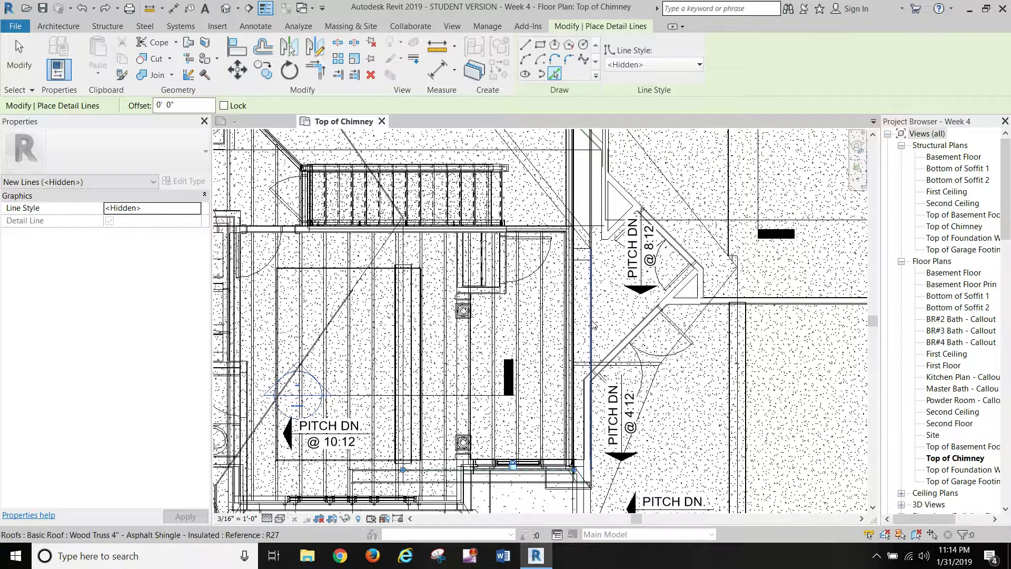
scroll(578, 323, up, 2)
scroll(578, 323, up, 3)
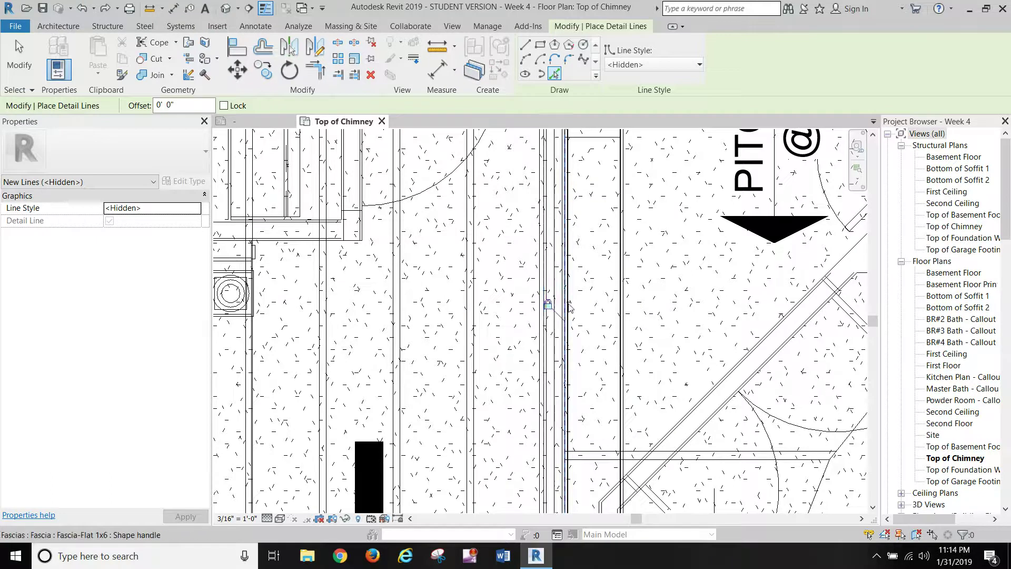
scroll(568, 313, up, 1)
scroll(570, 309, down, 4)
scroll(589, 508, up, 2)
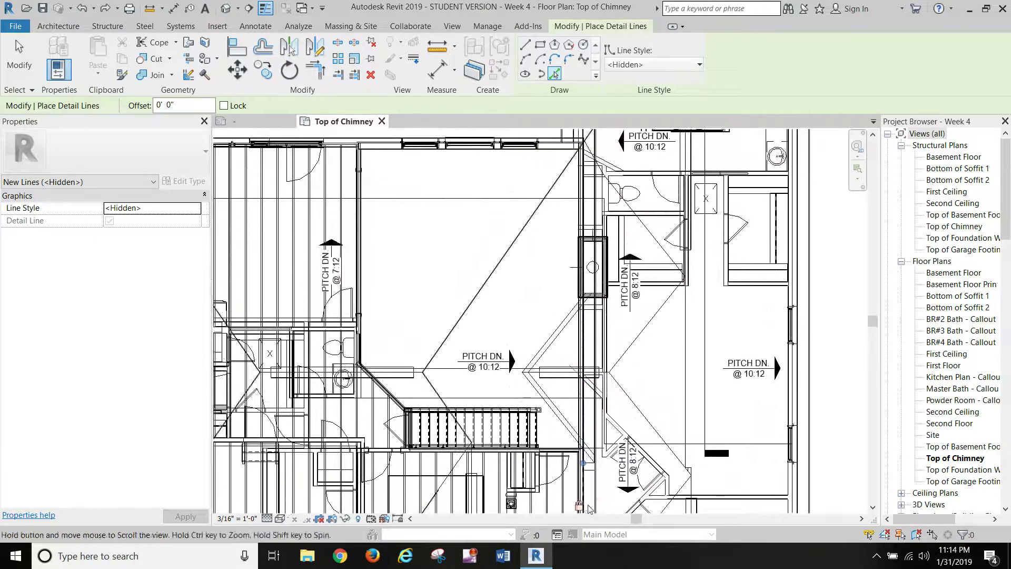
scroll(555, 405, down, 1)
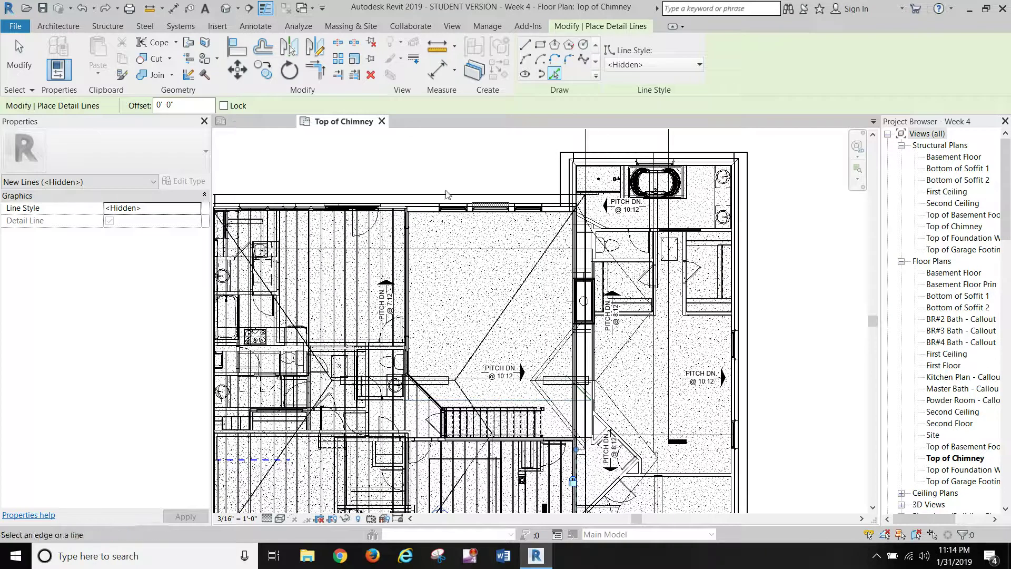
Step: Set Hidden Line visual style, activate Trim/Extend to Corner, and navigate to the central fascia notch
click(279, 519)
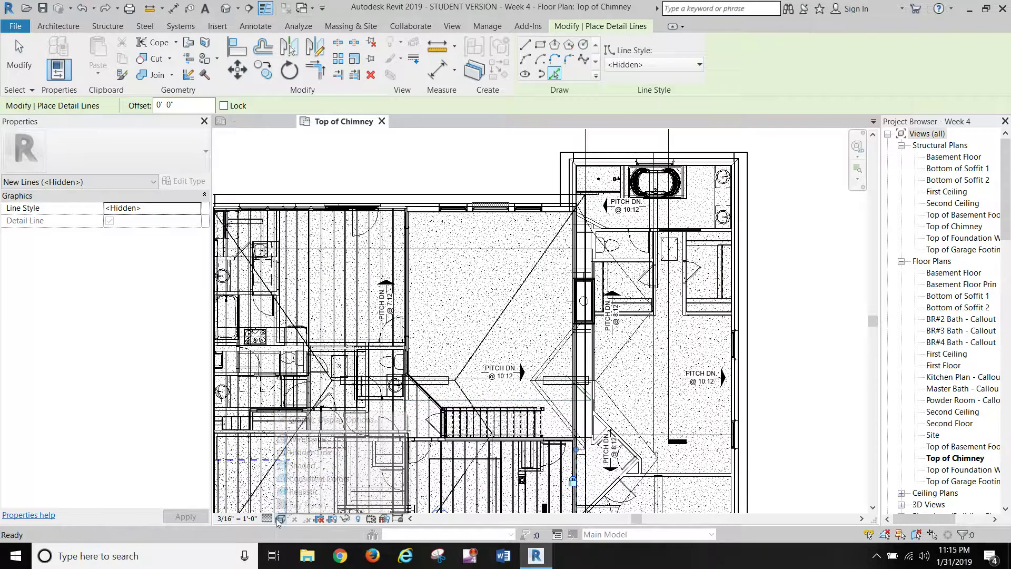
click(303, 454)
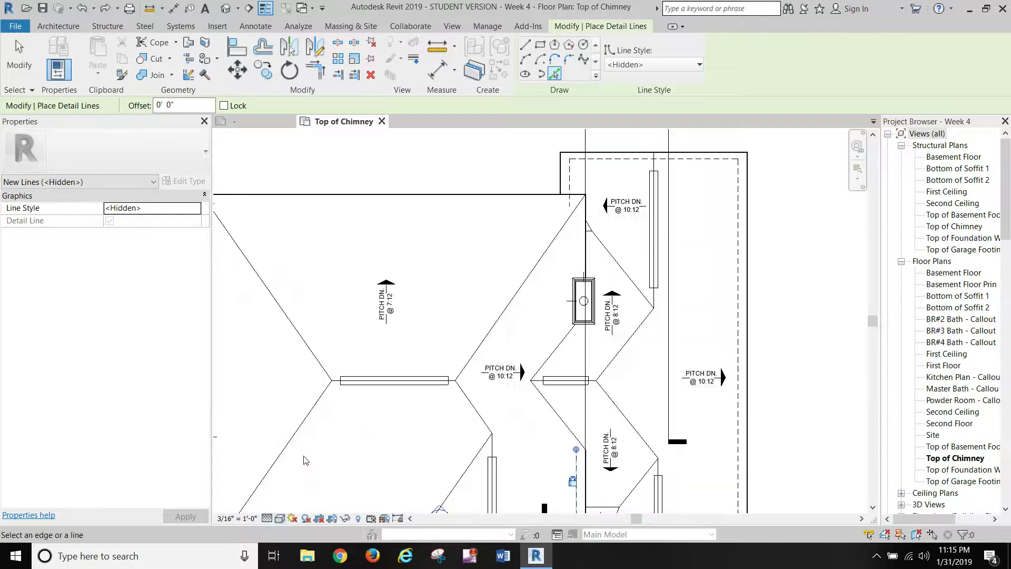
scroll(387, 351, down, 2)
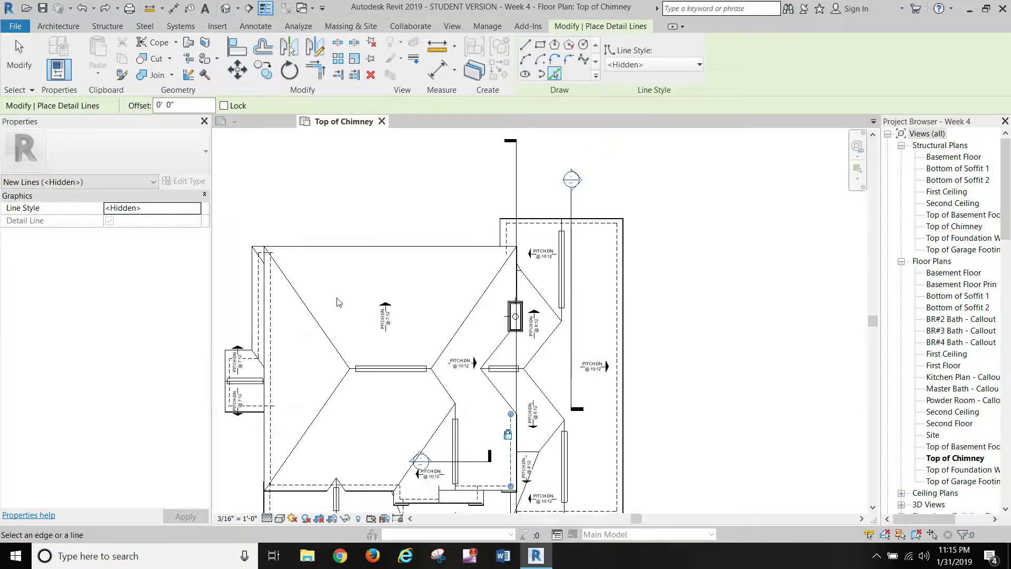
click(315, 70)
scroll(273, 254, up, 4)
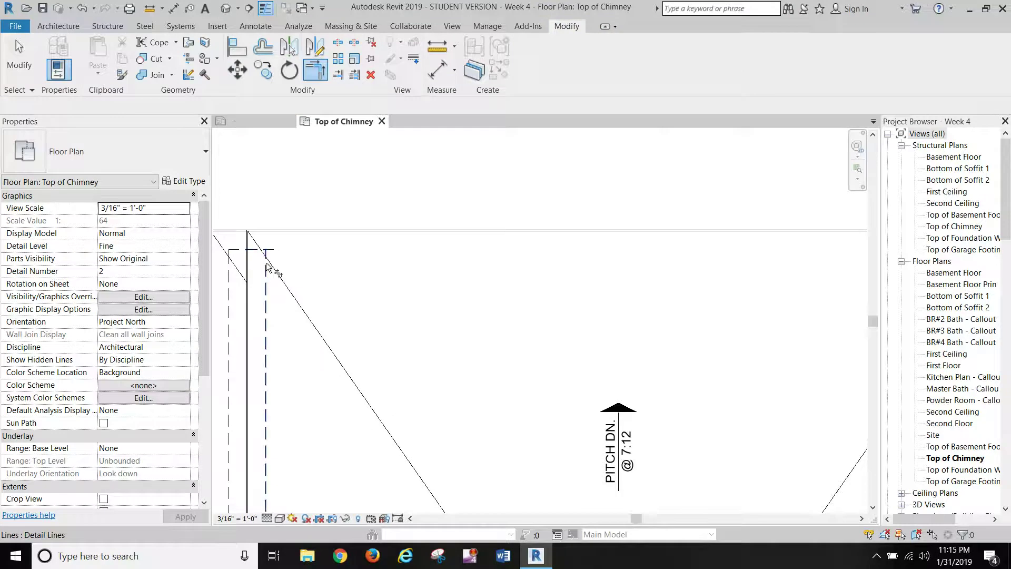
scroll(295, 266, down, 5)
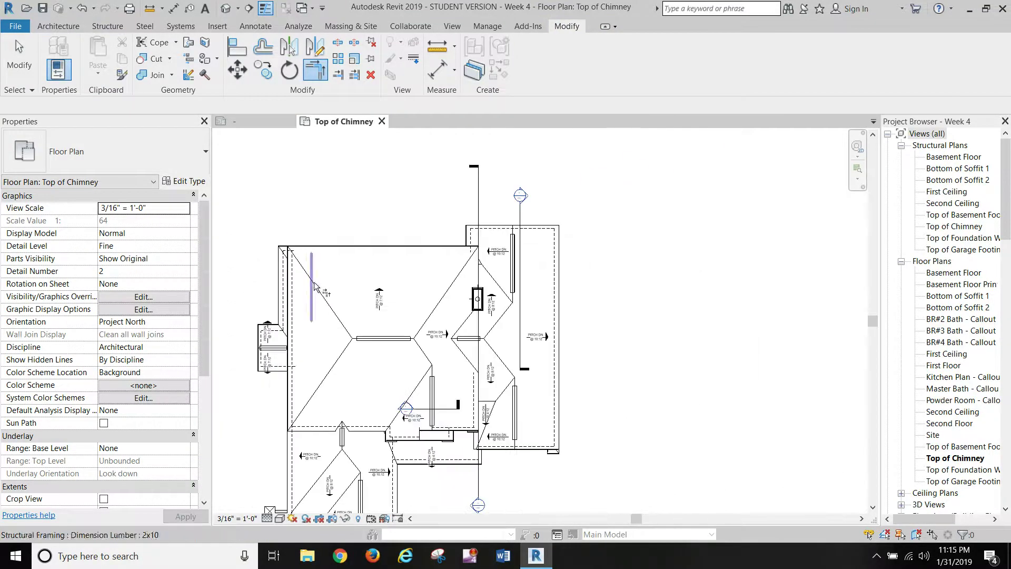
middle_drag(308, 338, 329, 203)
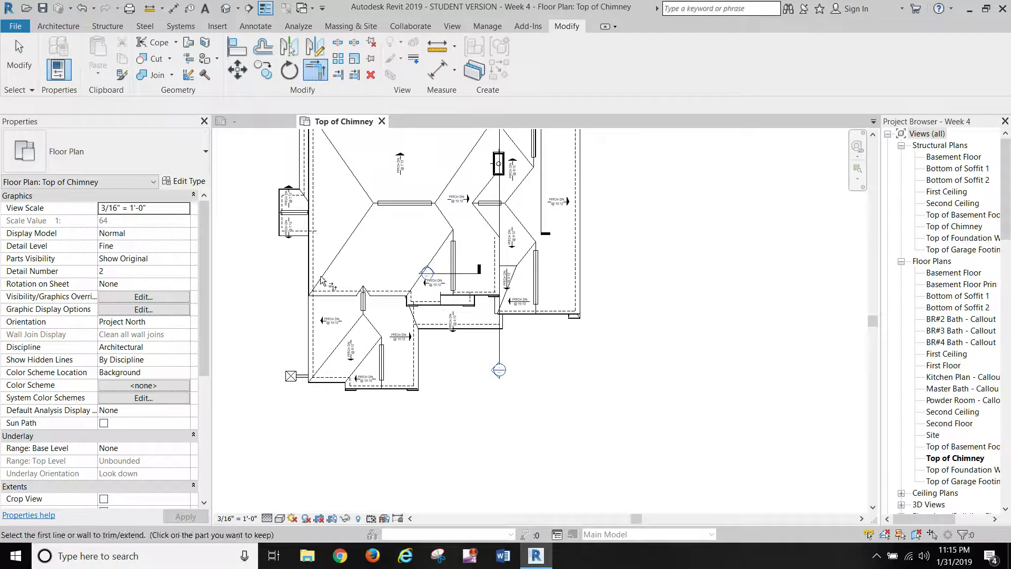
scroll(320, 284, up, 3)
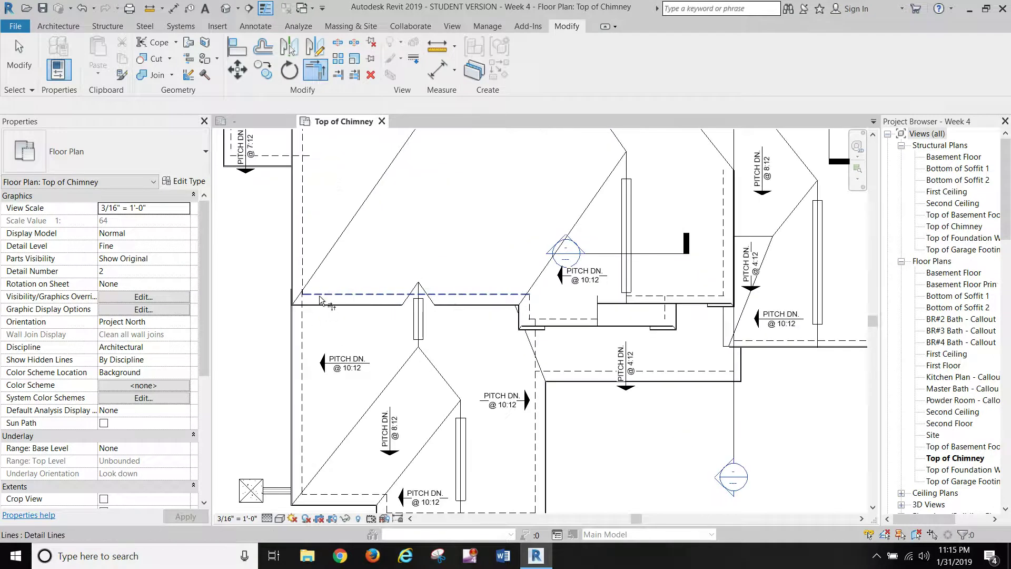
scroll(319, 299, up, 2)
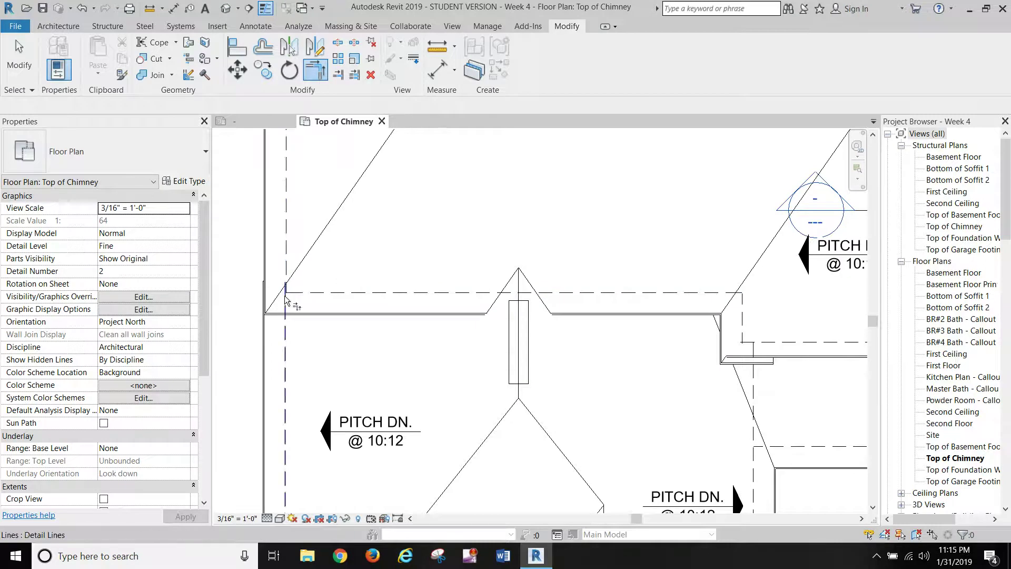
scroll(287, 288, up, 2)
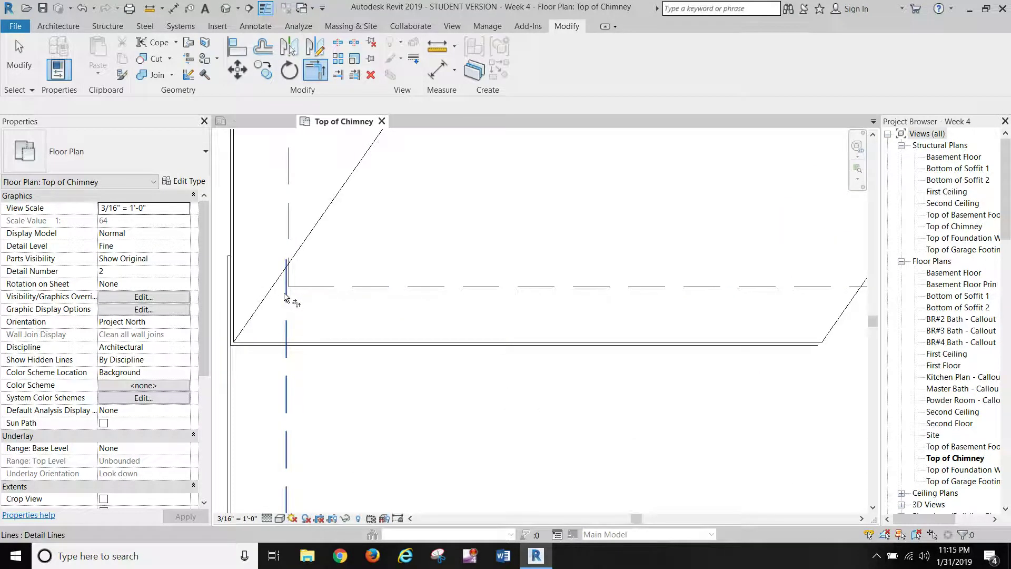
scroll(285, 298, down, 3)
scroll(285, 293, down, 2)
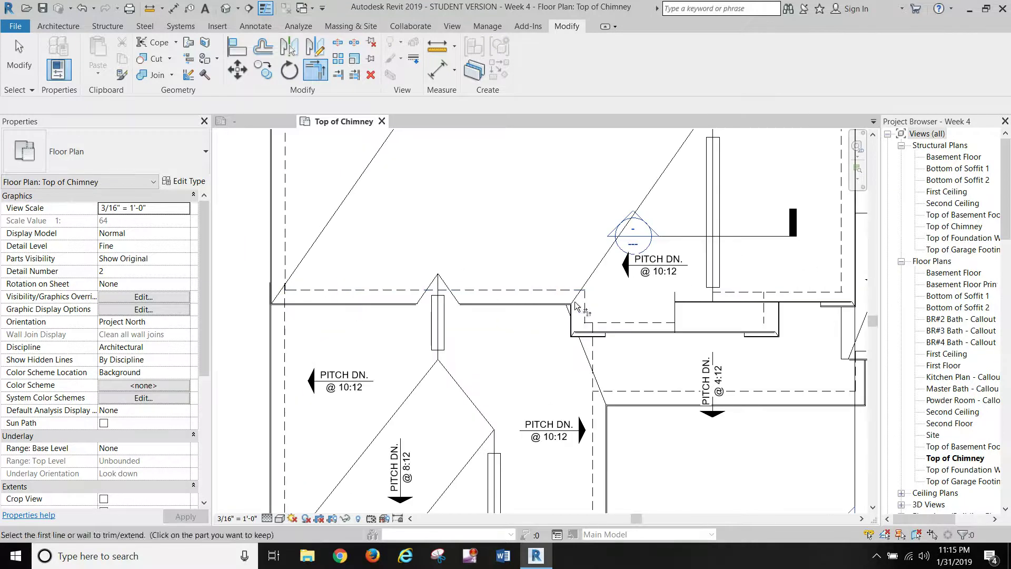
middle_drag(616, 316, 415, 332)
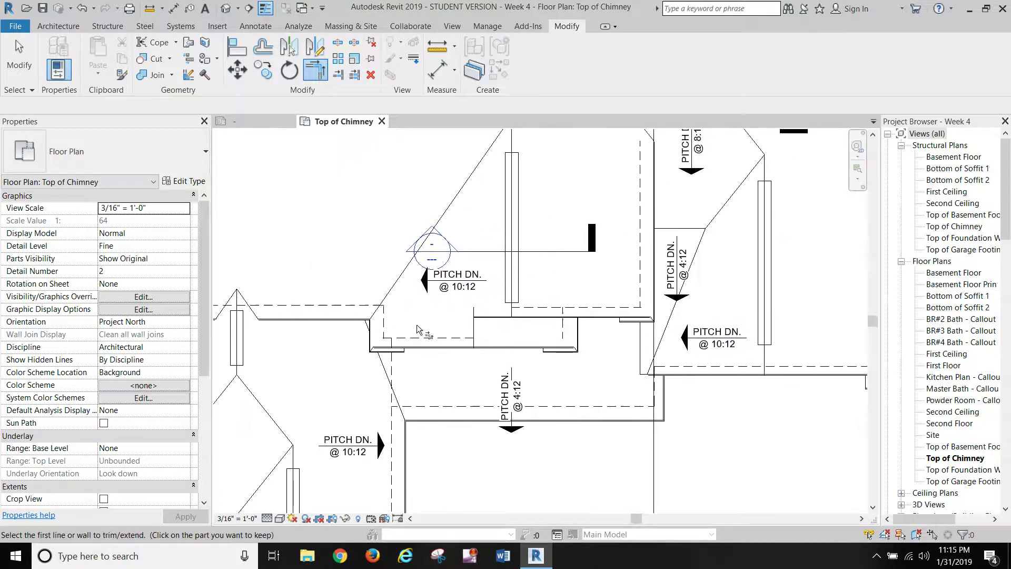
Step: Trim the horizontal and vertical dashed lines into a clean corner beside the 10:12 arrow
click(463, 339)
click(561, 334)
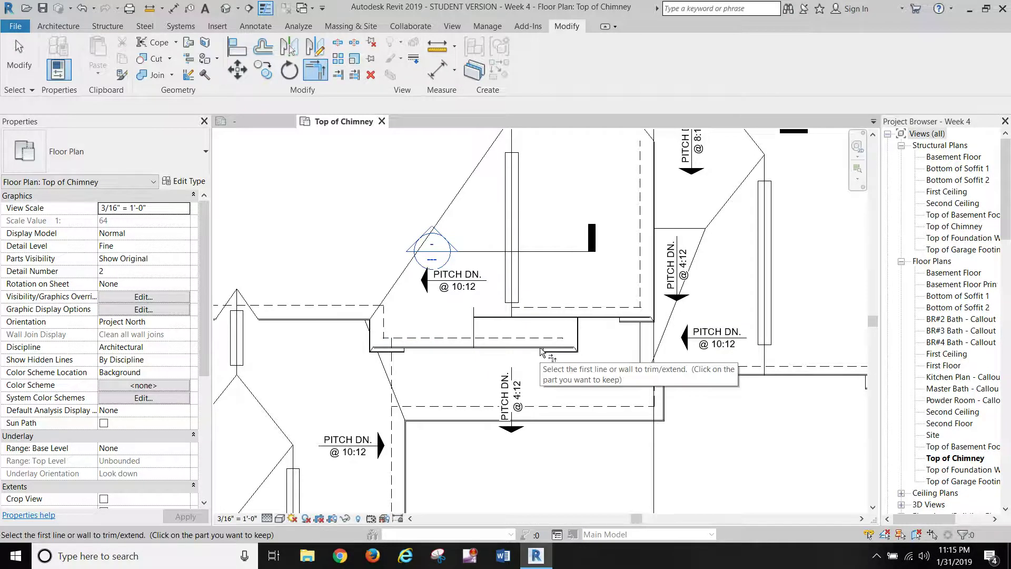
key(ctrl+z)
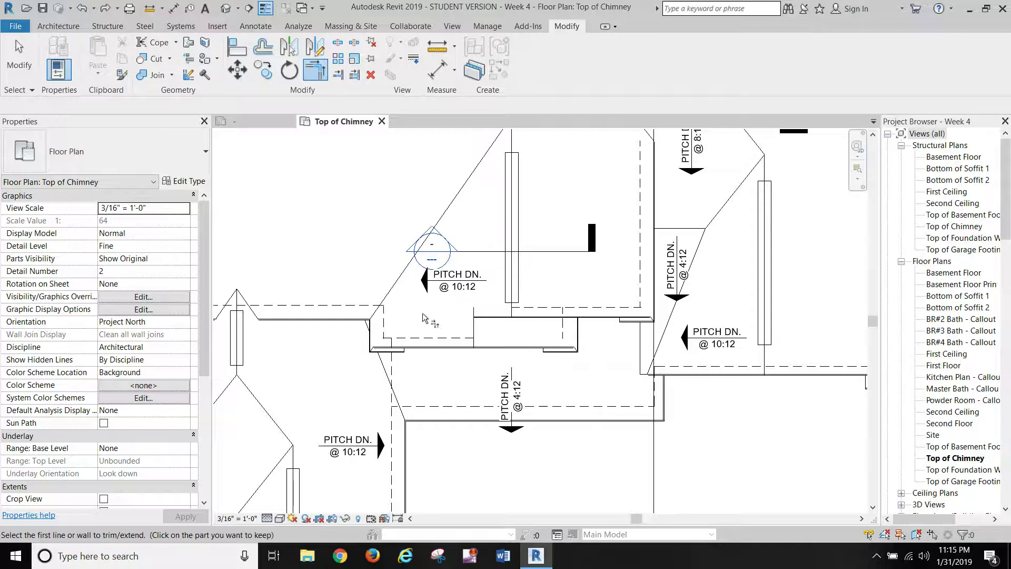
click(429, 338)
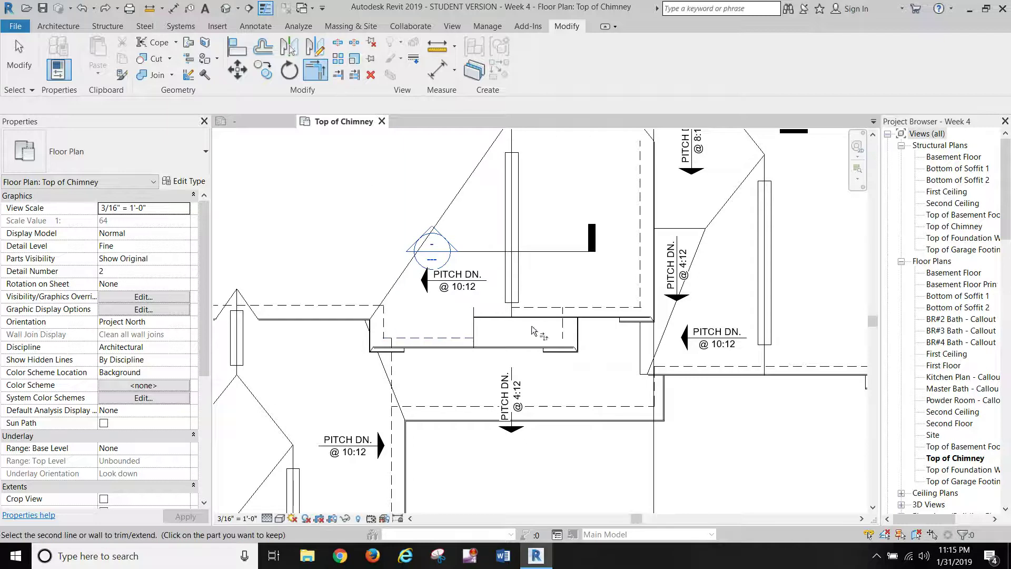
click(561, 330)
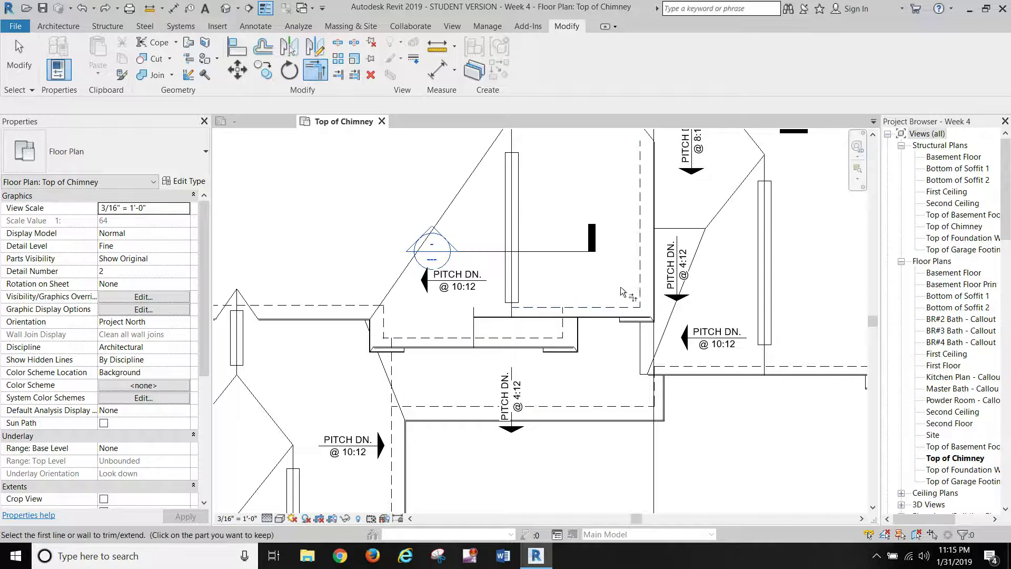
scroll(620, 287, down, 1)
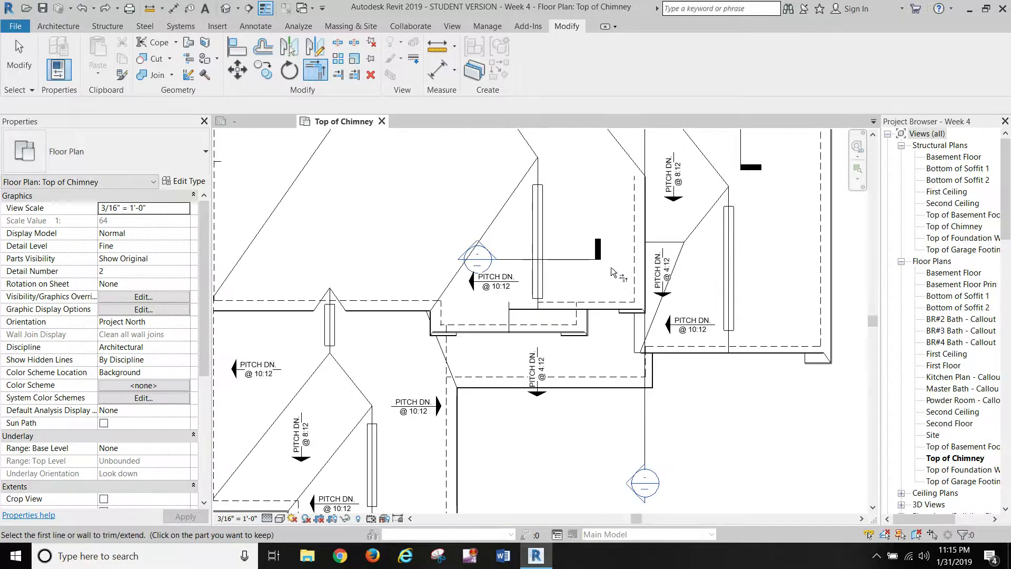
mouse_move(612, 272)
middle_down()
mouse_move(568, 342)
mouse_move(737, 506)
middle_up()
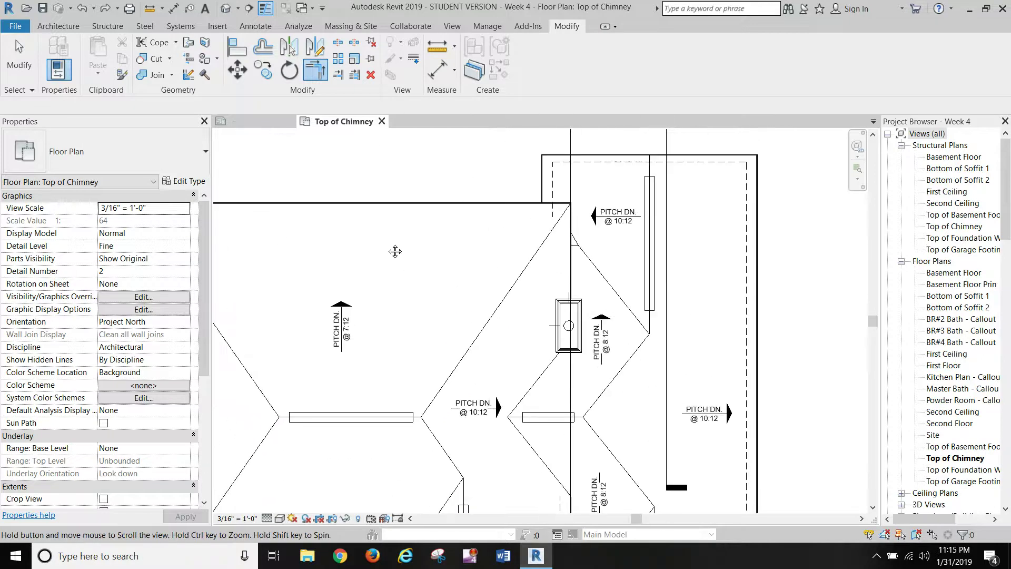
middle_drag(579, 227, 638, 273)
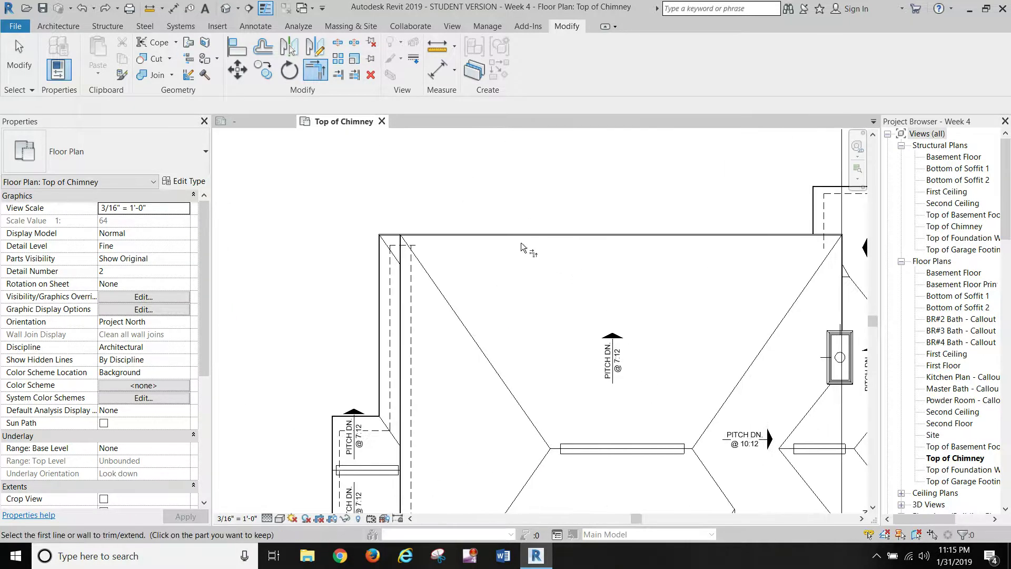
key(Escape)
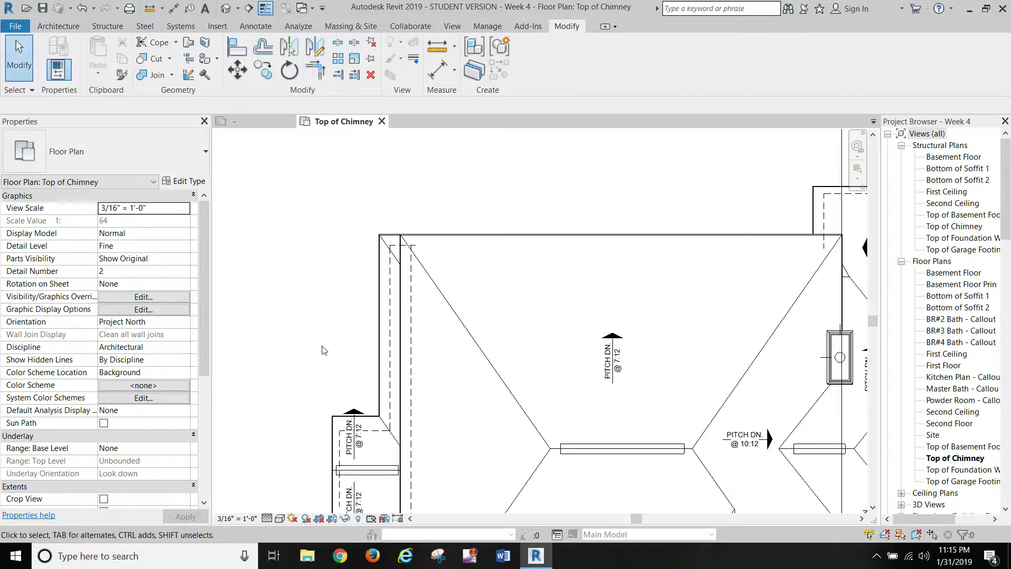
Step: Return to Wireframe and pick the upper fascia edge as a Hidden detail line
click(280, 518)
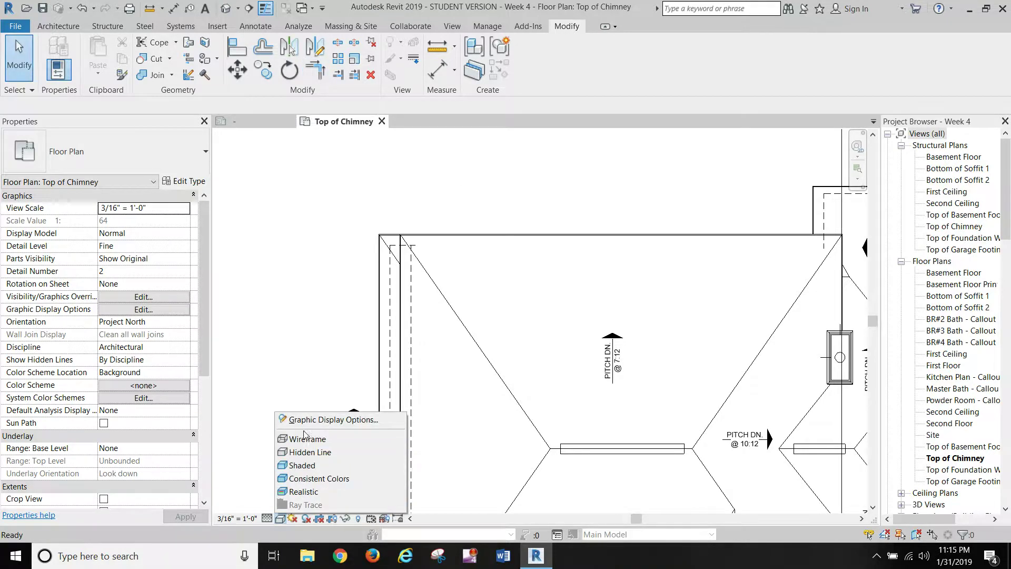
click(306, 444)
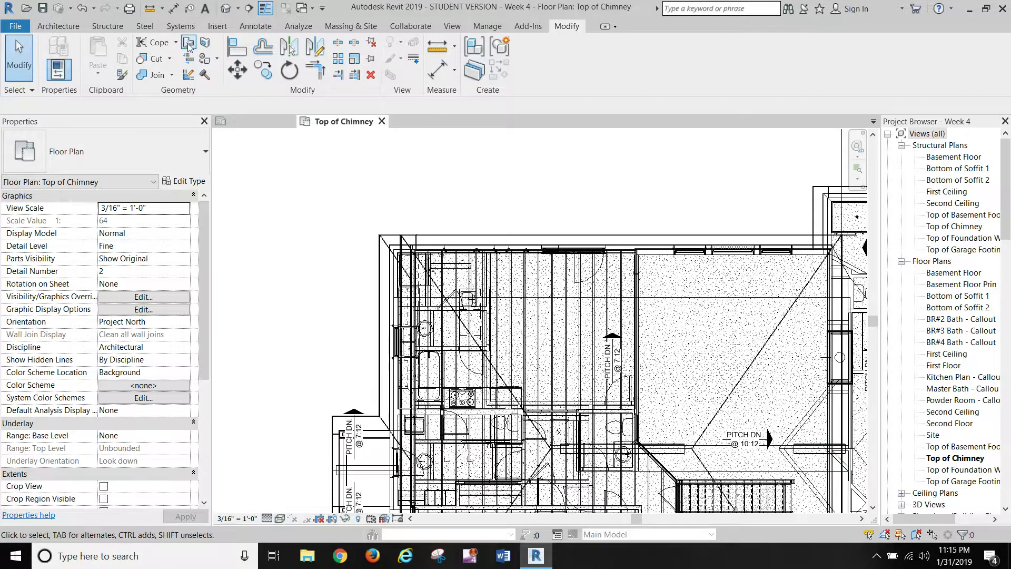
click(254, 27)
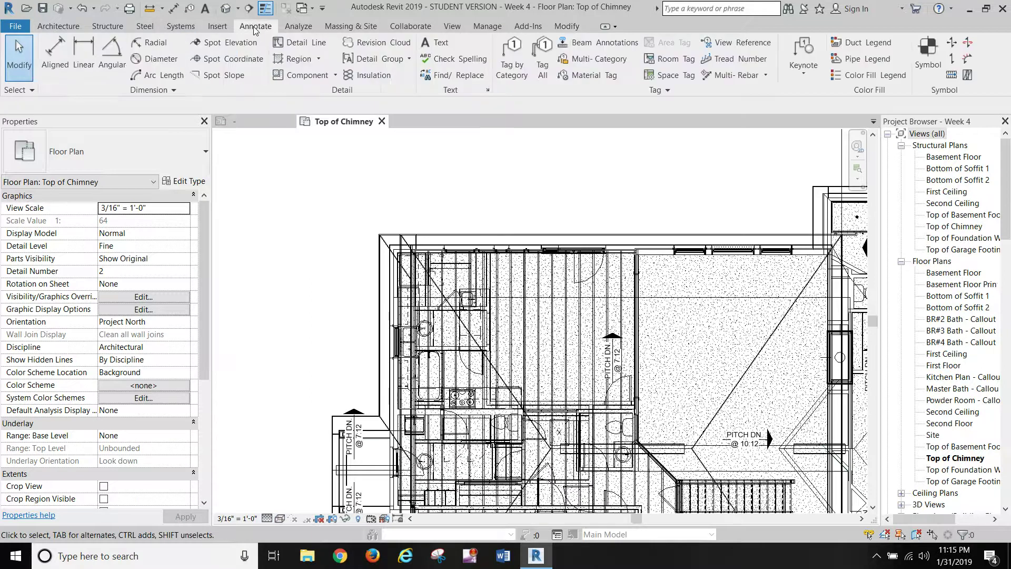
click(299, 44)
click(555, 75)
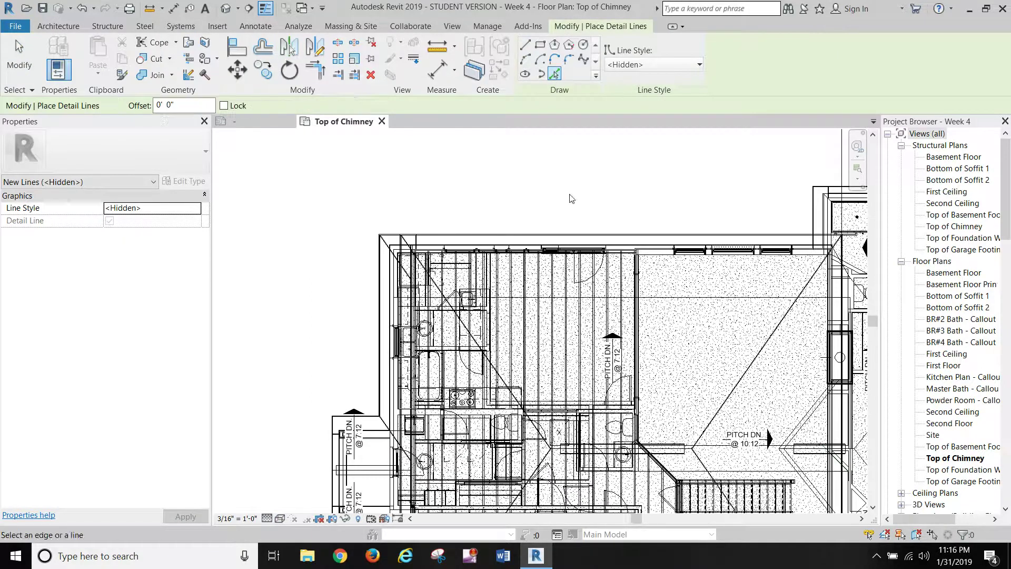
scroll(625, 248, up, 3)
scroll(625, 247, up, 3)
click(605, 265)
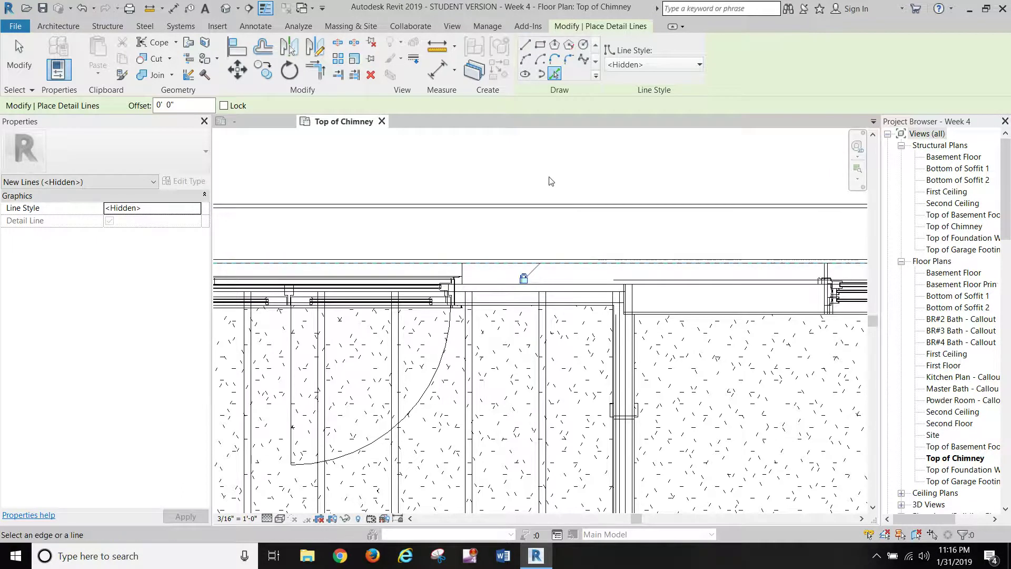
key(Escape)
key(Escape)
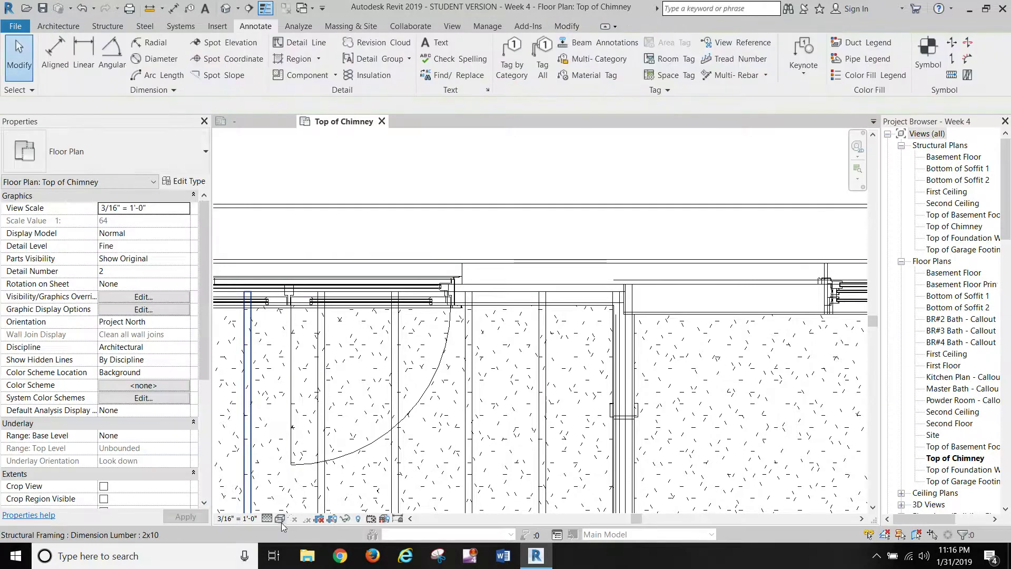
Step: Switch back to Hidden Line display and trim the dashed lines along the top roof edge
click(280, 518)
click(309, 451)
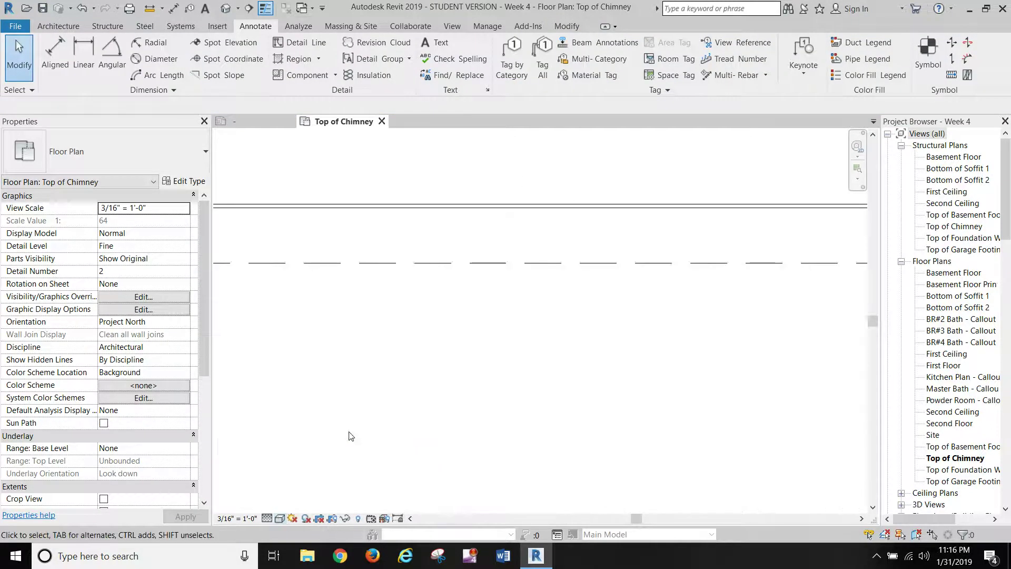
scroll(410, 390, down, 3)
scroll(410, 389, down, 2)
middle_drag(429, 409, 443, 231)
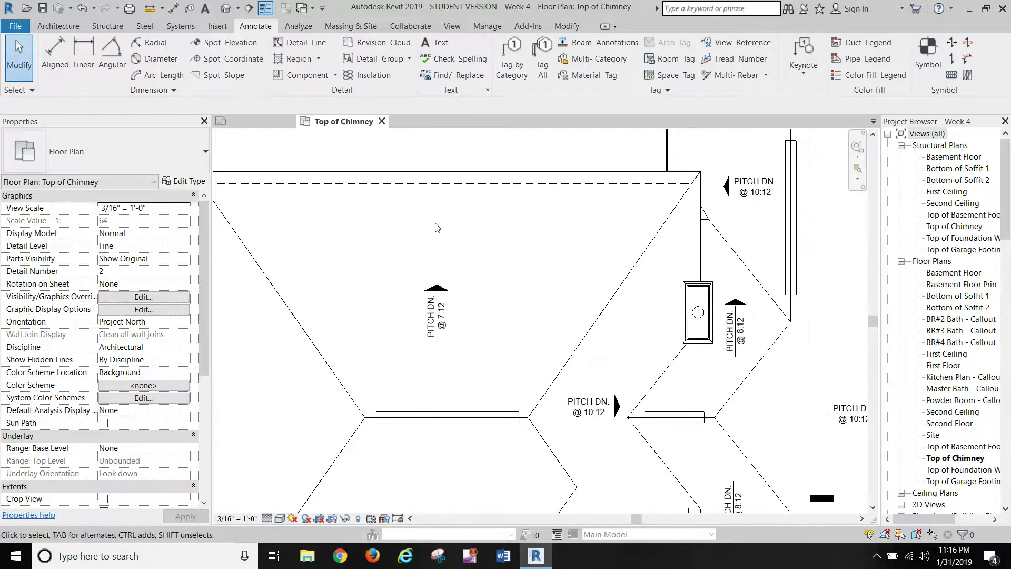
middle_drag(417, 228, 564, 238)
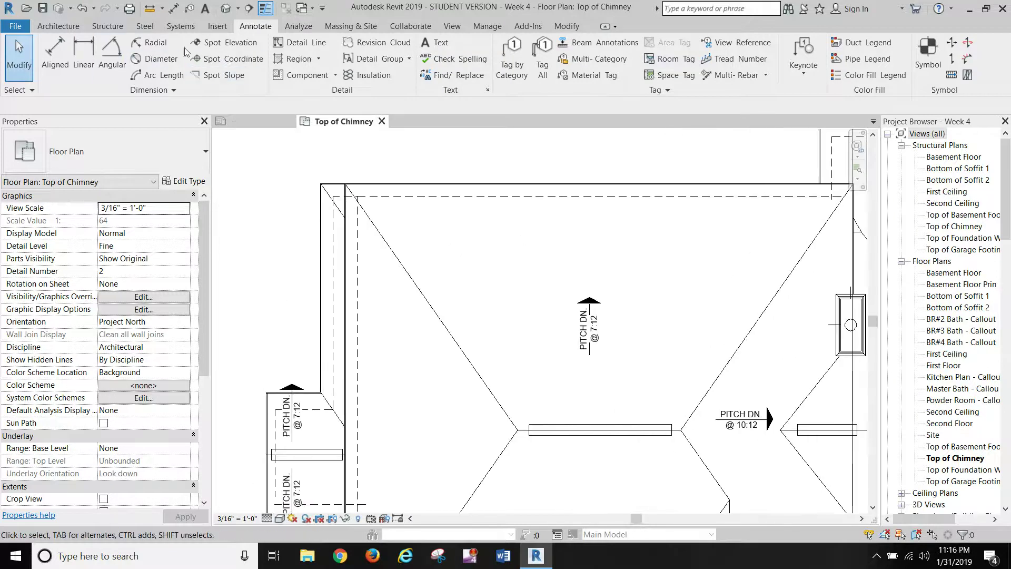
click(566, 27)
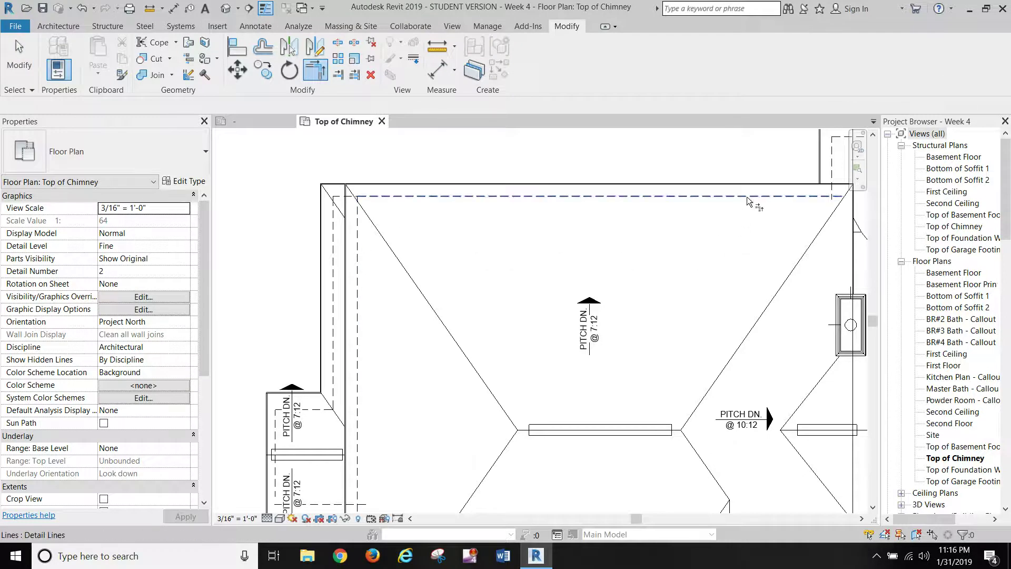
middle_drag(697, 324, 576, 193)
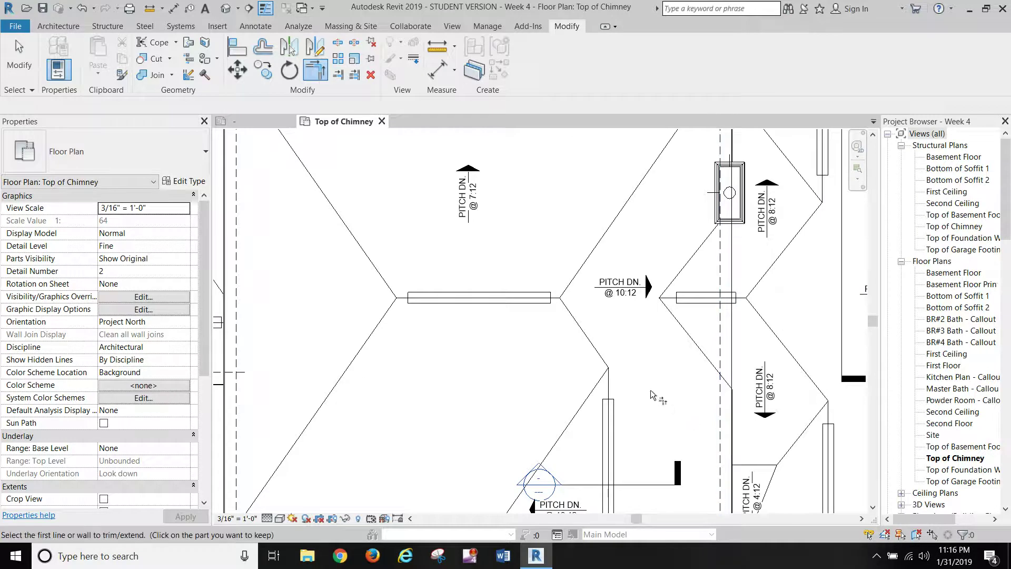
key(Escape)
key(Escape)
Step: Drag the dashed overhang line's left end near the 4:12 arrow to snap to the corner
scroll(642, 374, down, 1)
scroll(641, 374, down, 1)
middle_drag(645, 377, 651, 321)
scroll(628, 452, up, 5)
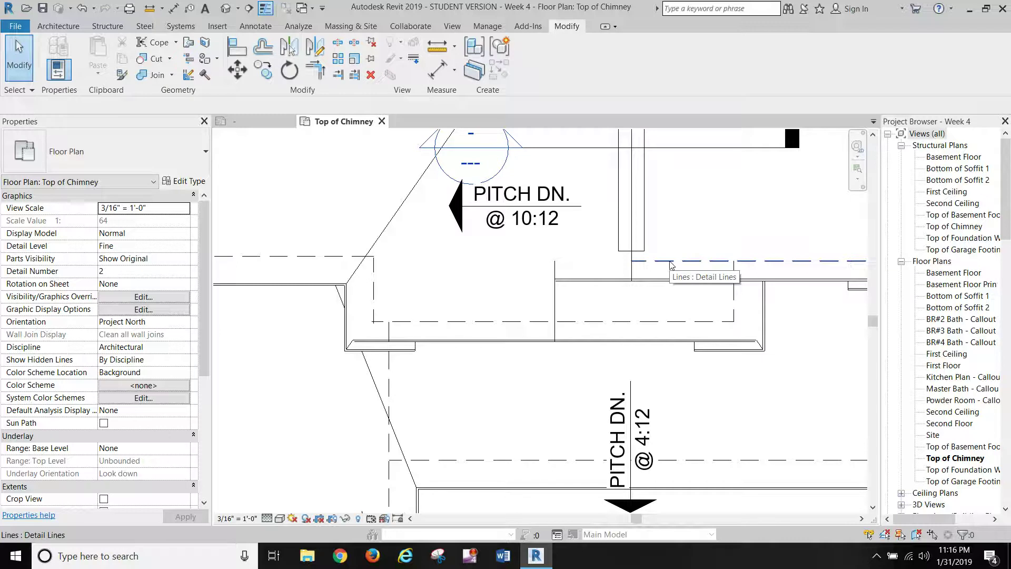
click(671, 261)
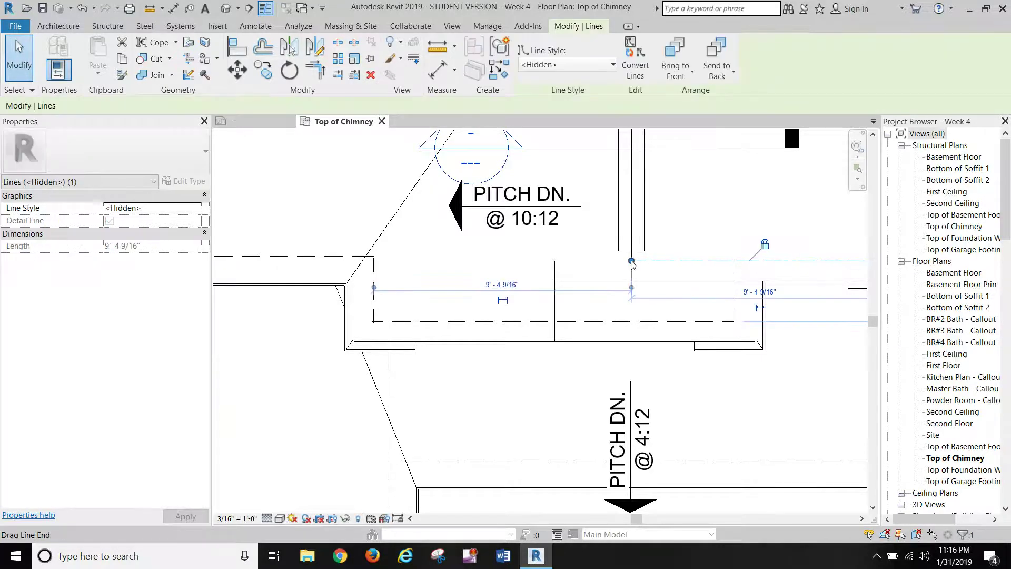
drag(631, 261, 554, 261)
key(Escape)
Step: Zoom out and center the whole roof plan to review the dashed overhang outline
scroll(613, 320, down, 3)
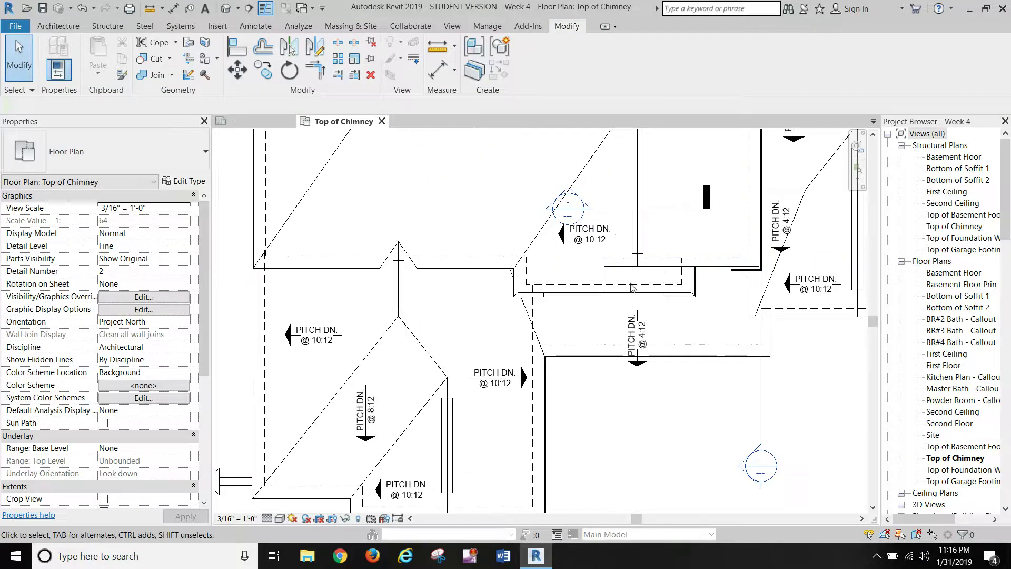
scroll(613, 320, down, 5)
middle_drag(618, 465, 619, 491)
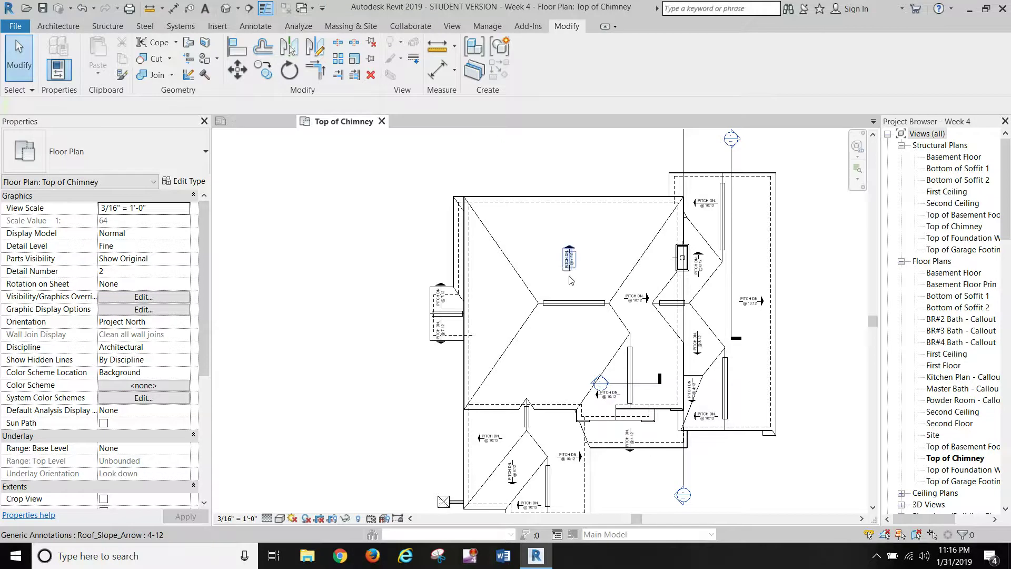
scroll(574, 269, up, 3)
scroll(574, 270, down, 1)
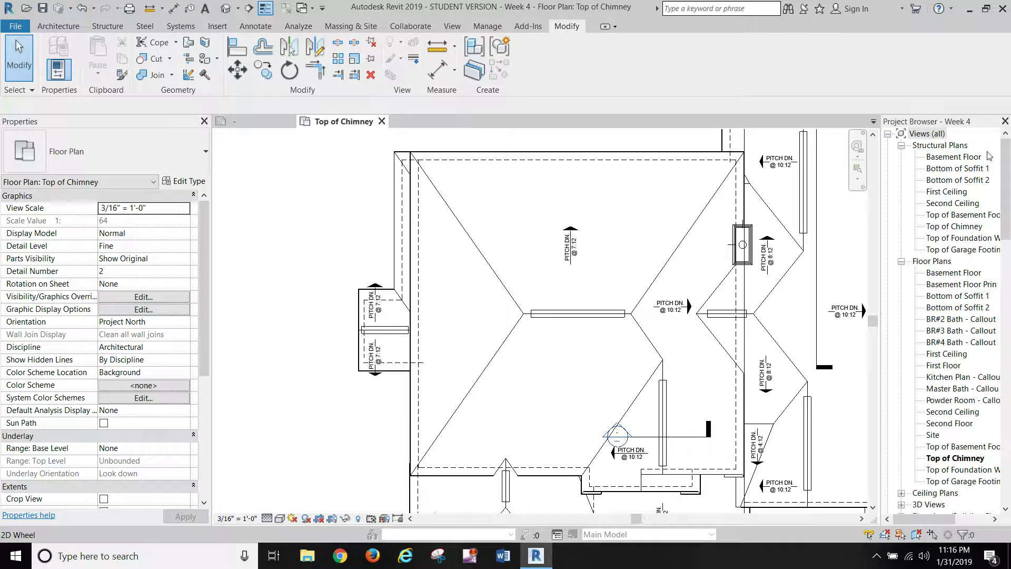
drag(1005, 162, 1009, 309)
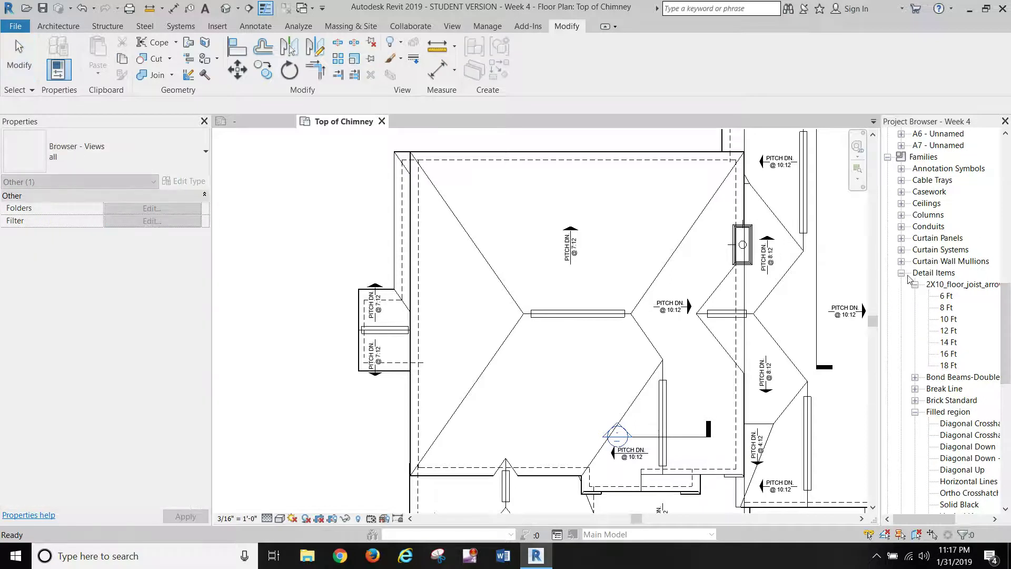
Step: Collapse the 2X10_floor_joist_arrow detail items and expand Annotation Symbols to show Roof_Slope_Arrow
click(915, 285)
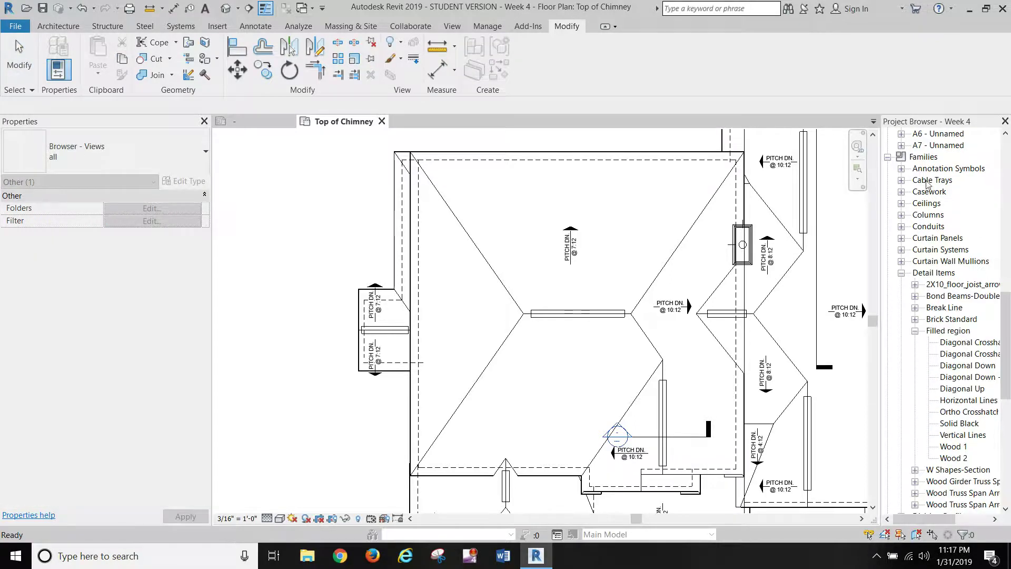
click(902, 170)
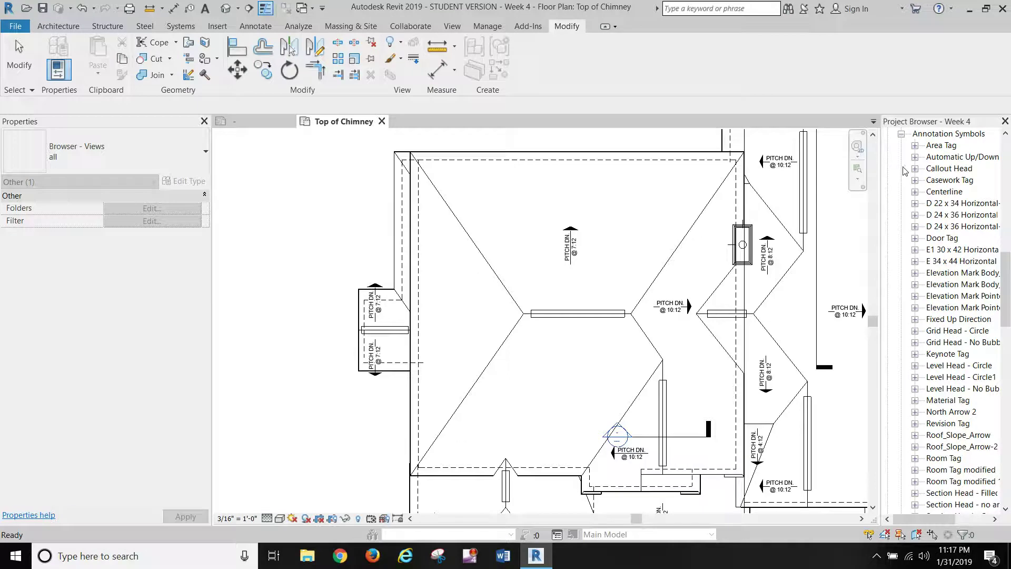
scroll(903, 171, up, 2)
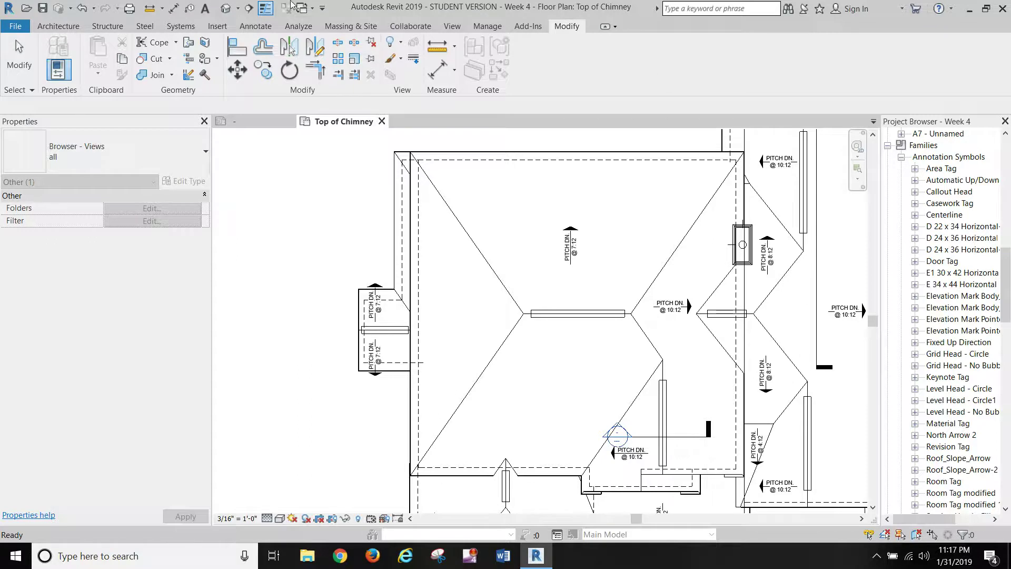
Step: Open Load Family from the Insert tab and cancel without loading anything
click(216, 27)
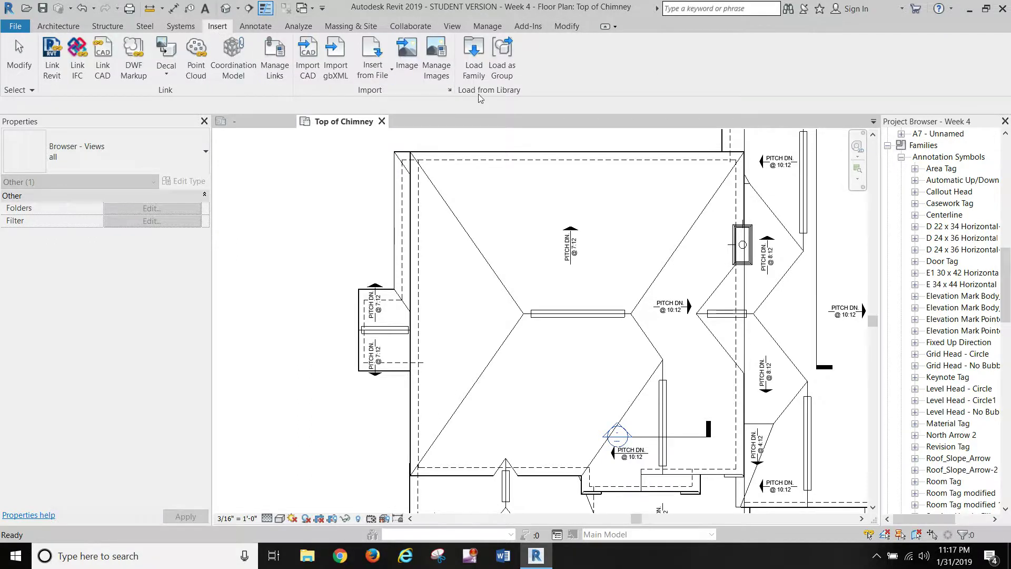
click(477, 55)
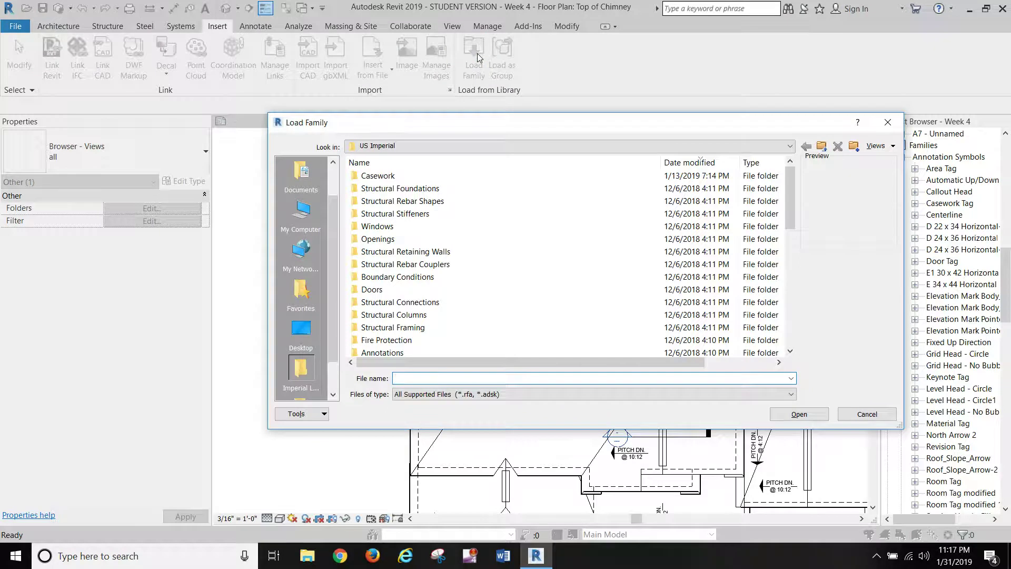
click(865, 416)
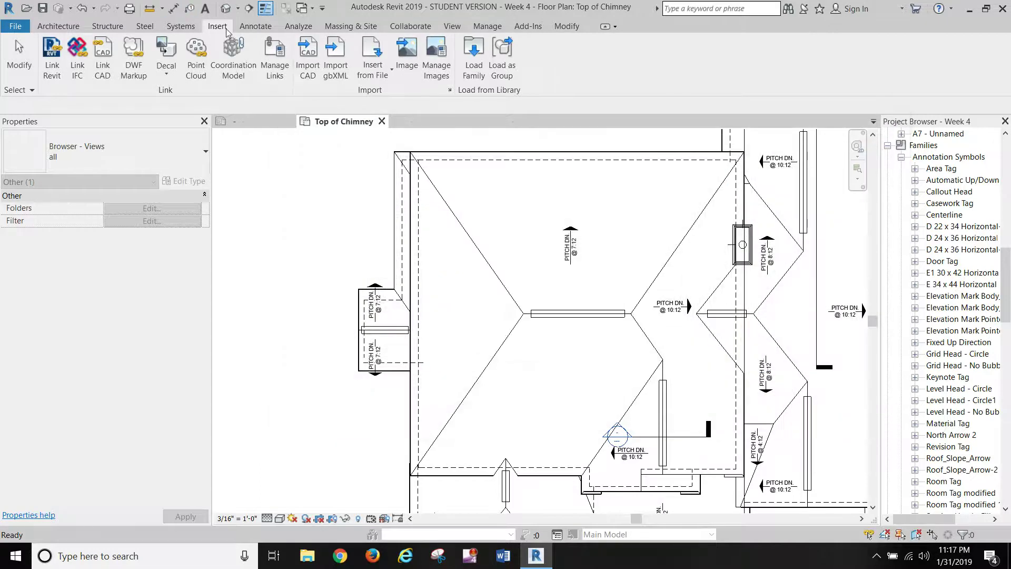
Step: Start the Annotate Symbol tool with the Roof_Slope_Arrow-2 : X-12 type
click(256, 26)
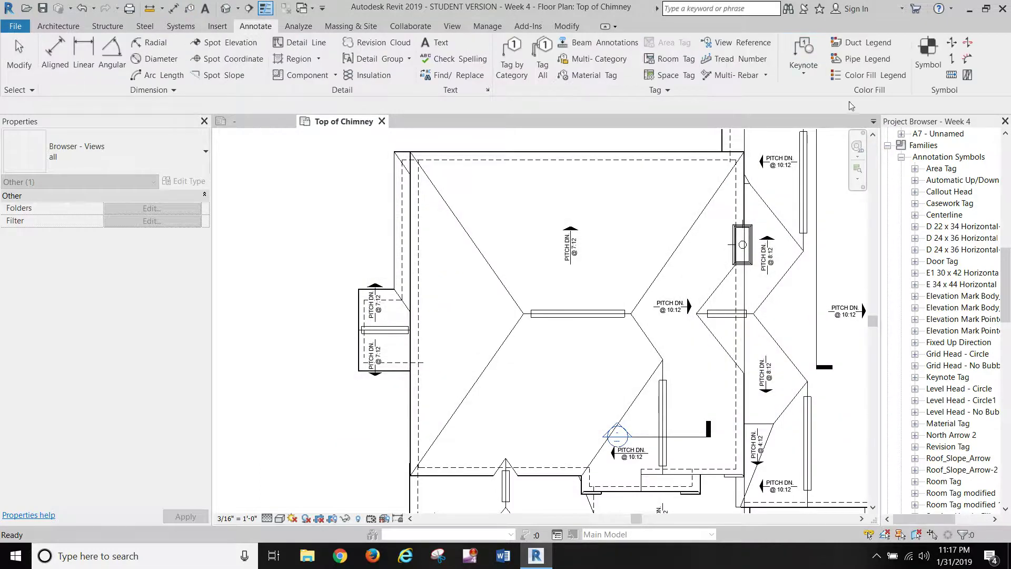
click(930, 46)
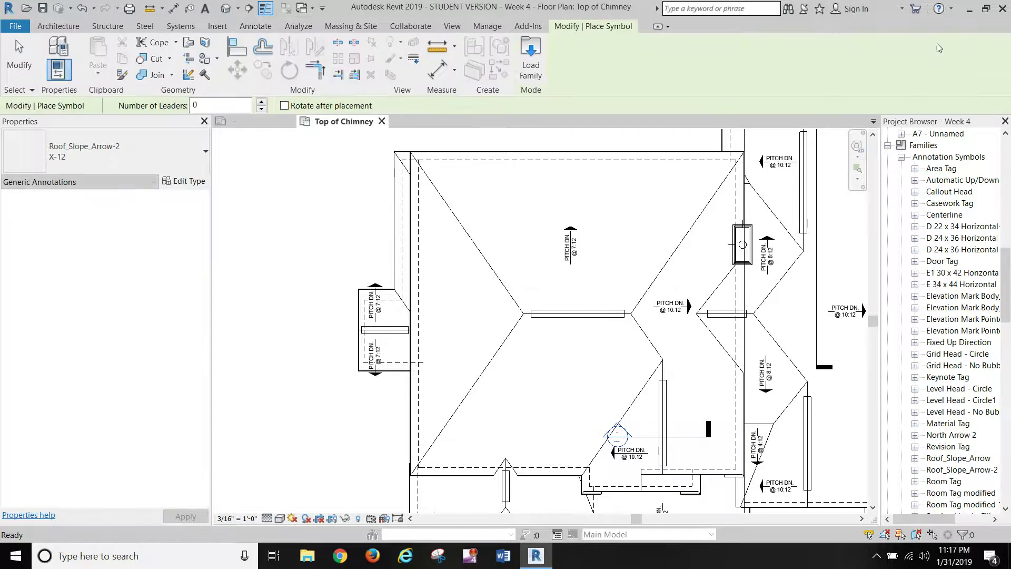
click(97, 154)
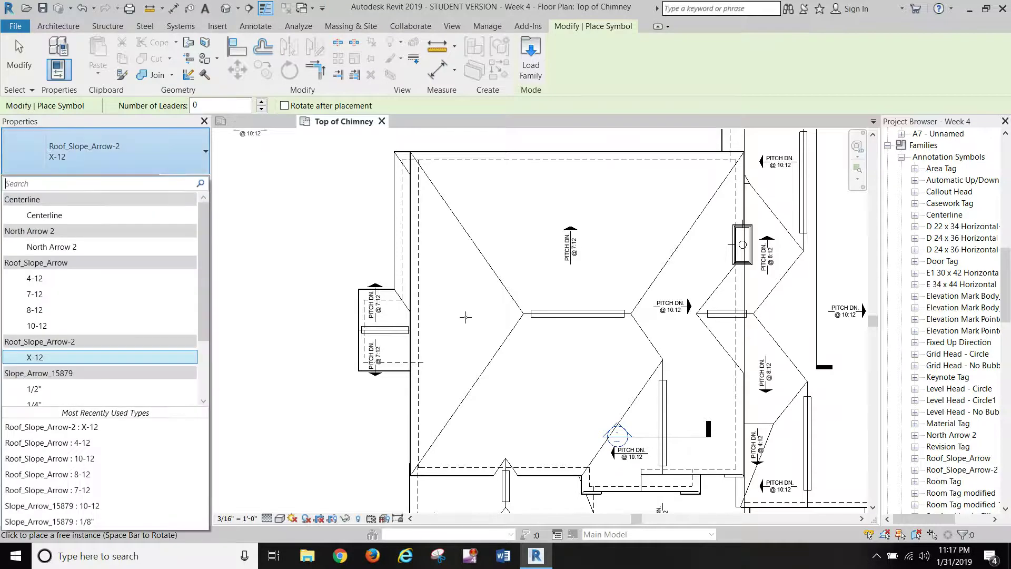
click(71, 359)
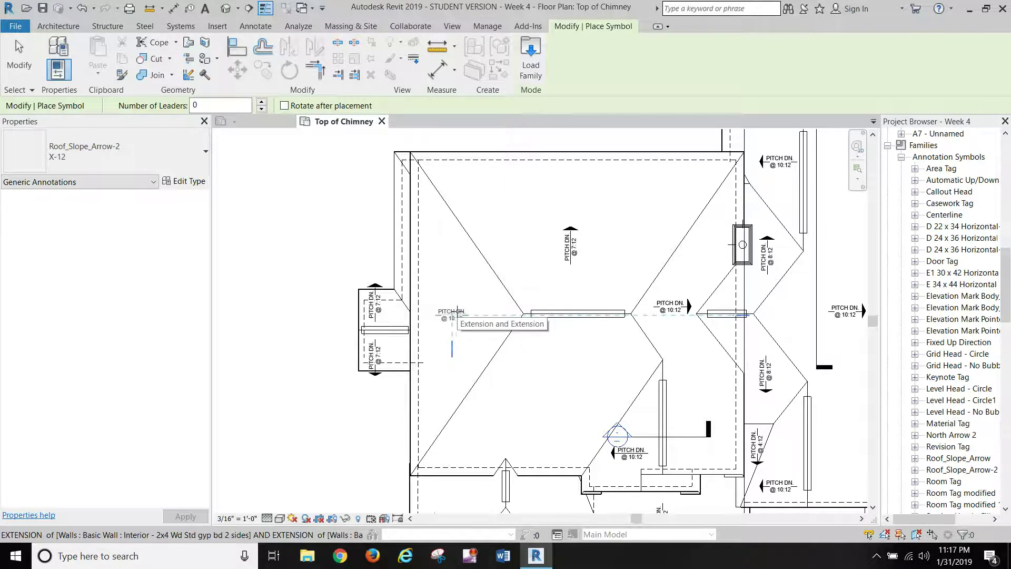
Step: Place PITCH DN @ 10:12 arrows on the left and lower slopes, rotating one vertical
click(464, 306)
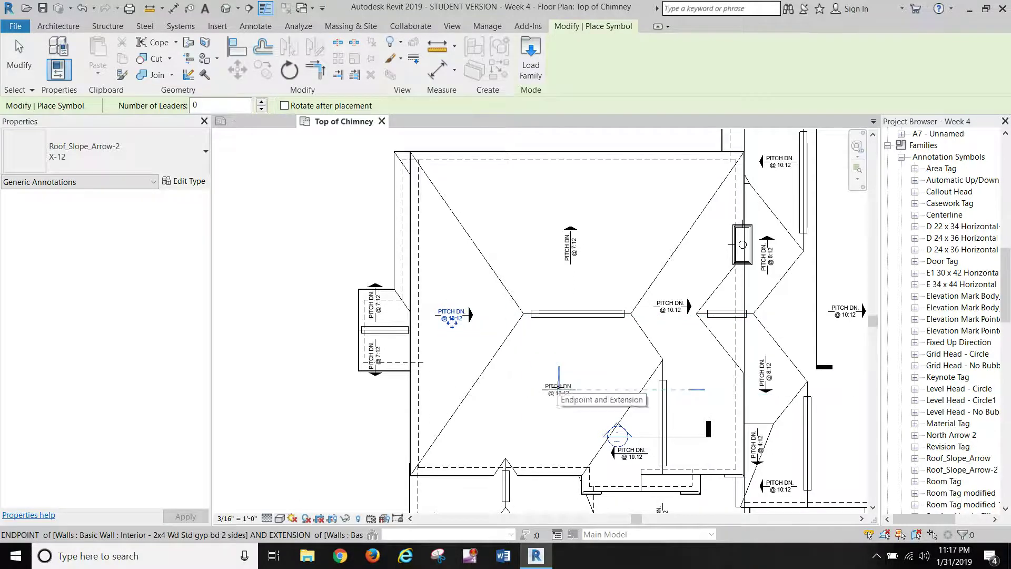
click(558, 389)
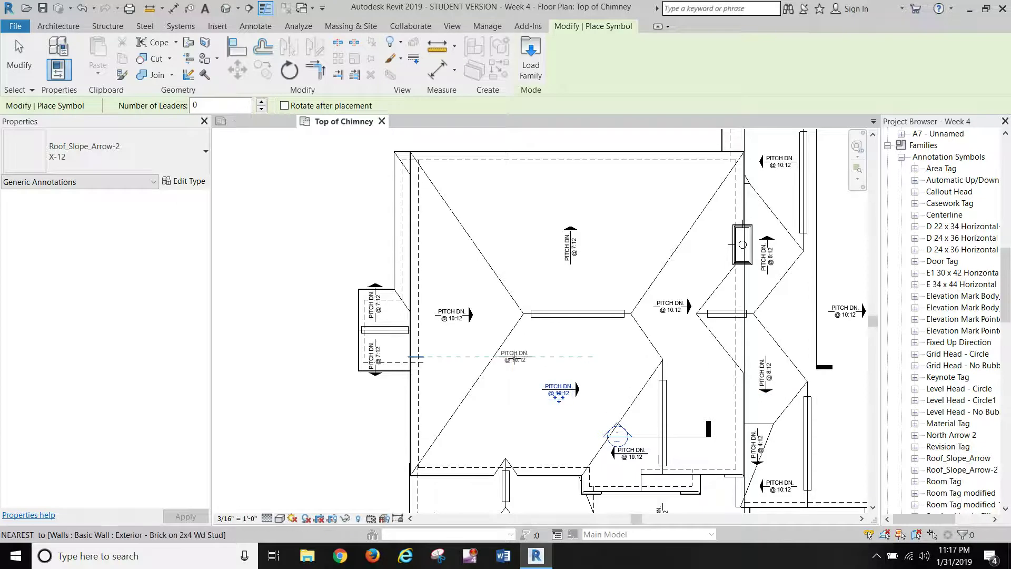
key(space)
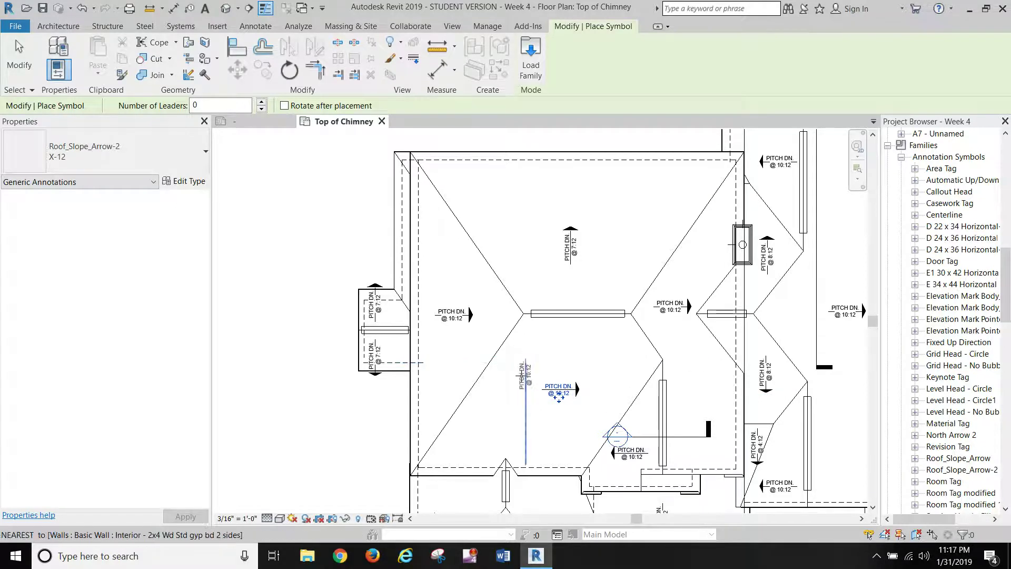
click(525, 371)
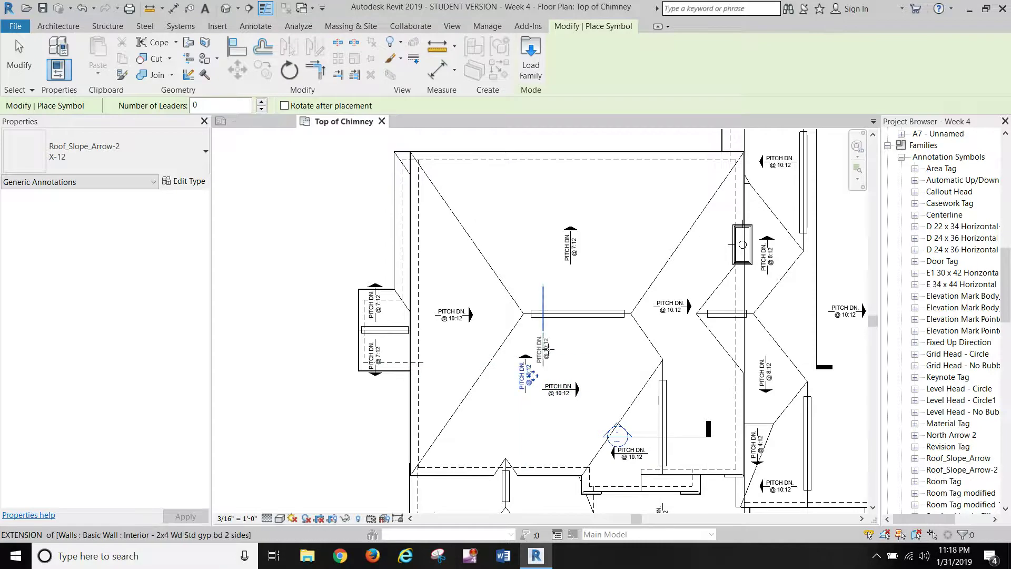
key(Escape)
key(Escape)
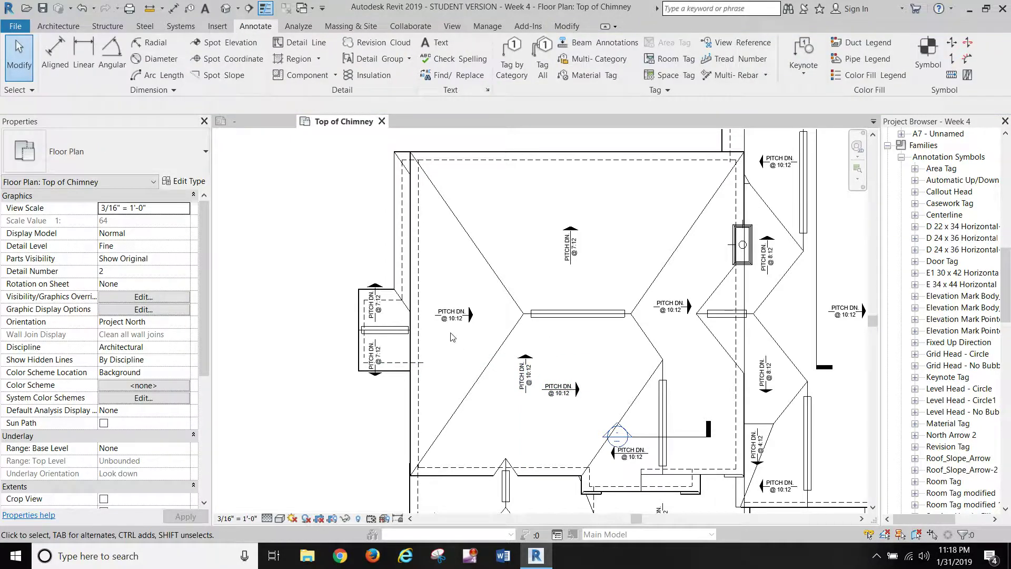
Step: Make the left-slope PITCH DN @ 10:12 arrow point left by enabling Left Arrow, disabling Right Arrow
scroll(450, 335, up, 5)
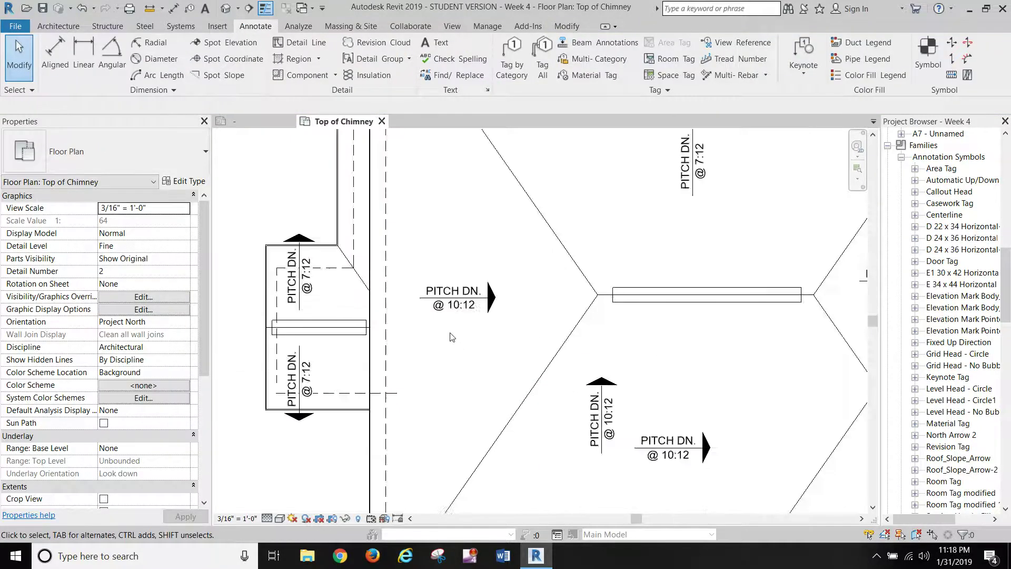
click(470, 284)
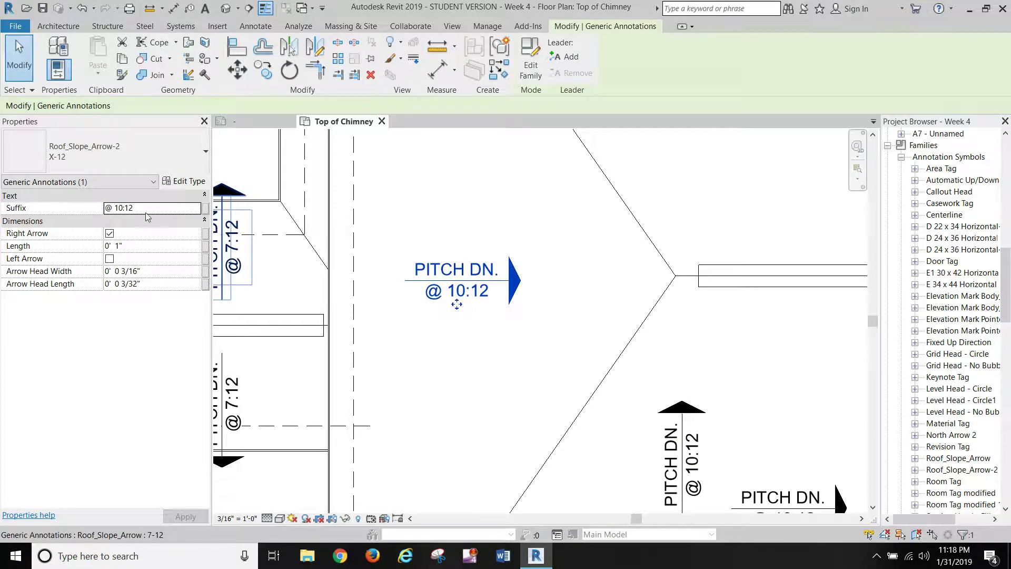
scroll(518, 388, down, 2)
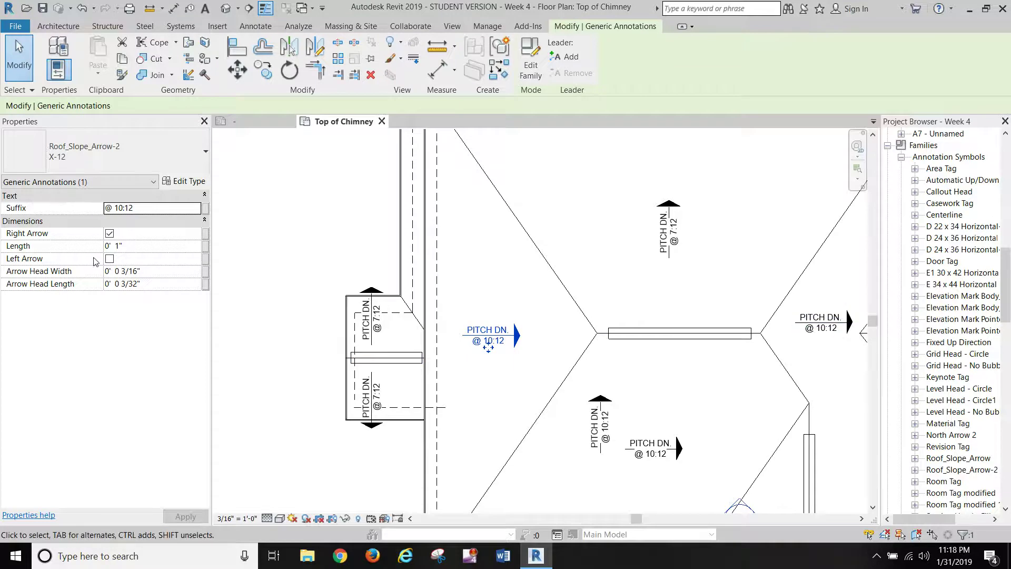
click(109, 260)
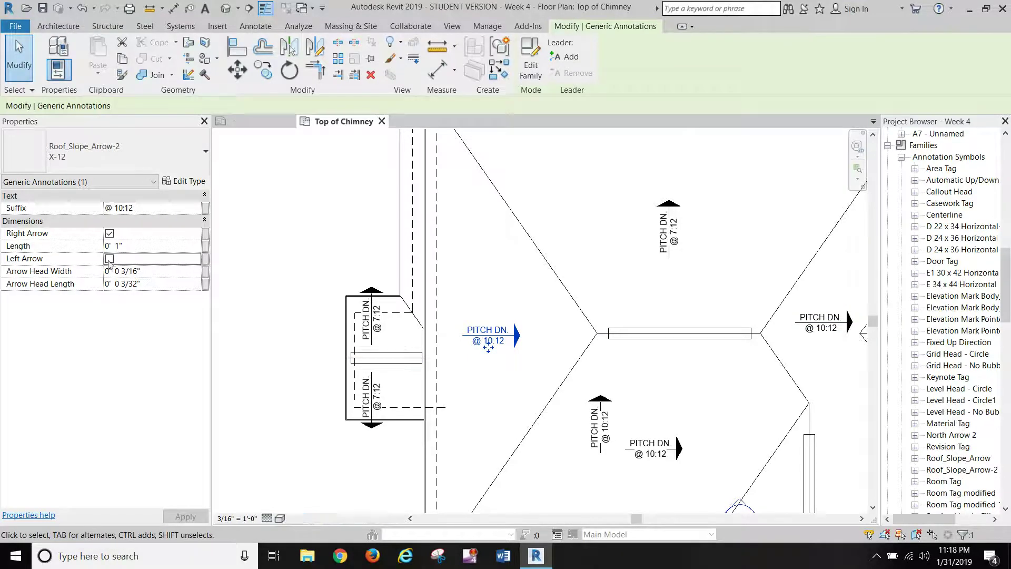
click(109, 234)
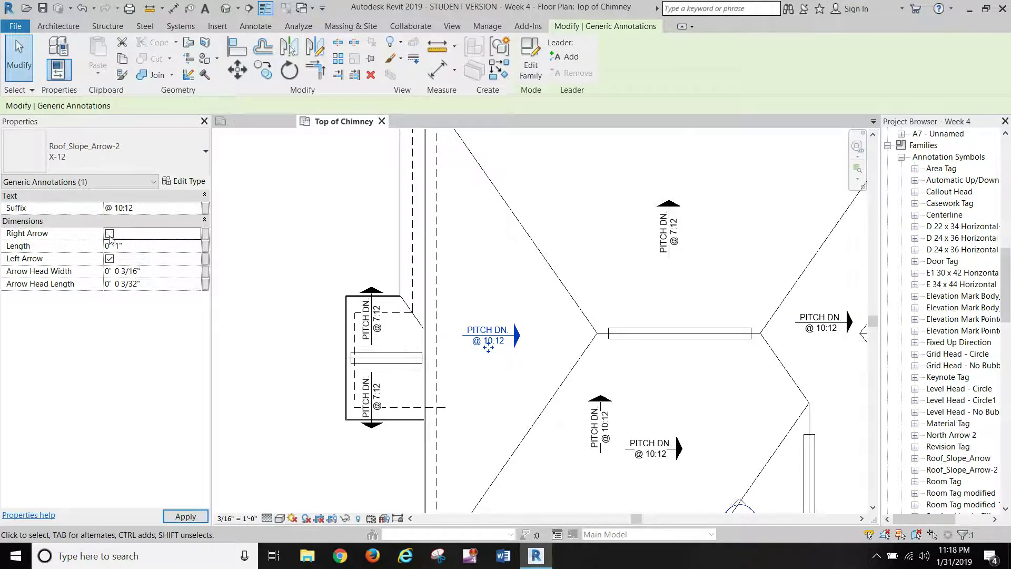
click(185, 517)
key(Escape)
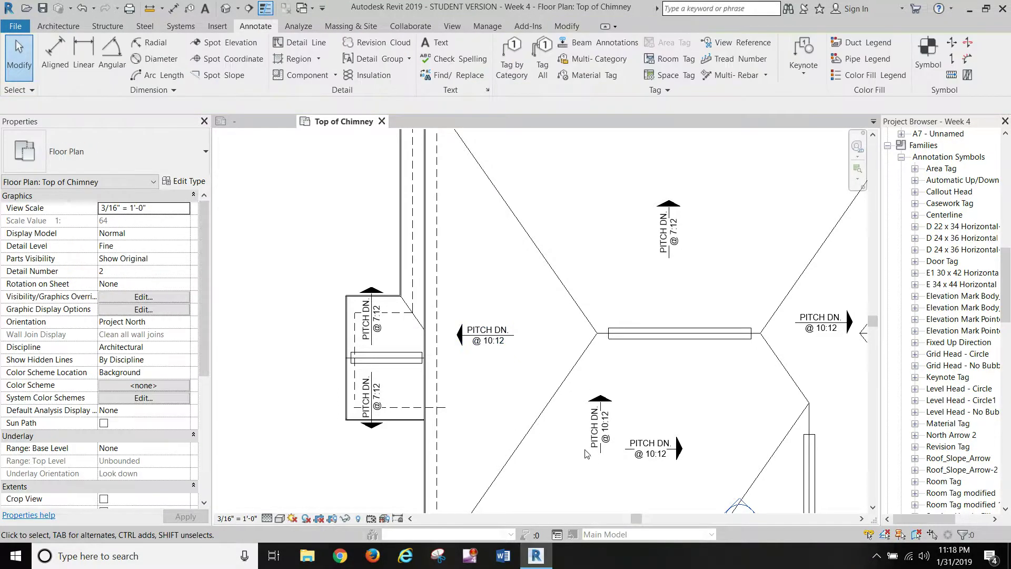
Step: Delete the extra horizontal arrow below and drag the vertical arrow to the right
click(658, 448)
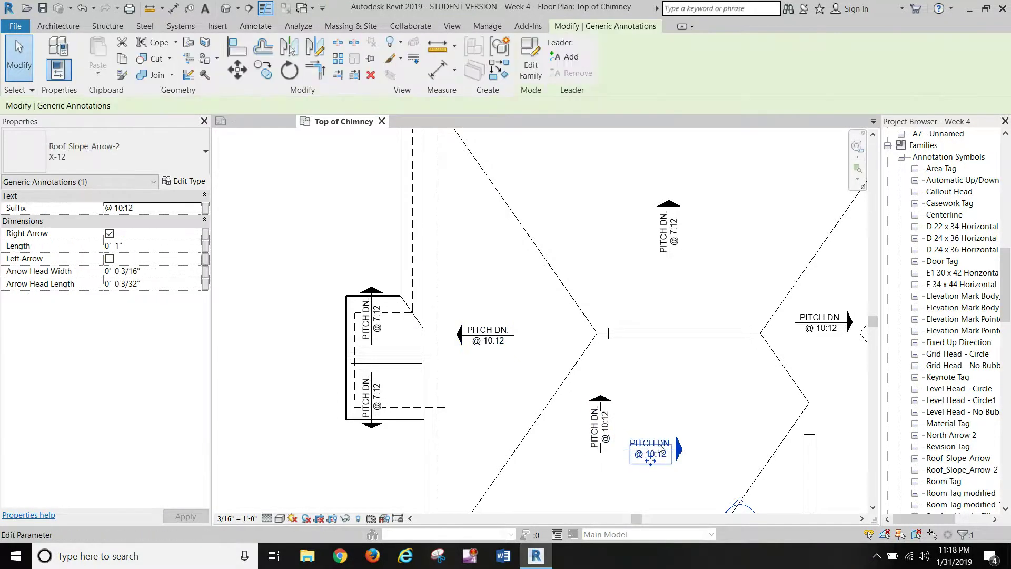
key(Delete)
drag(600, 429, 675, 429)
key(Escape)
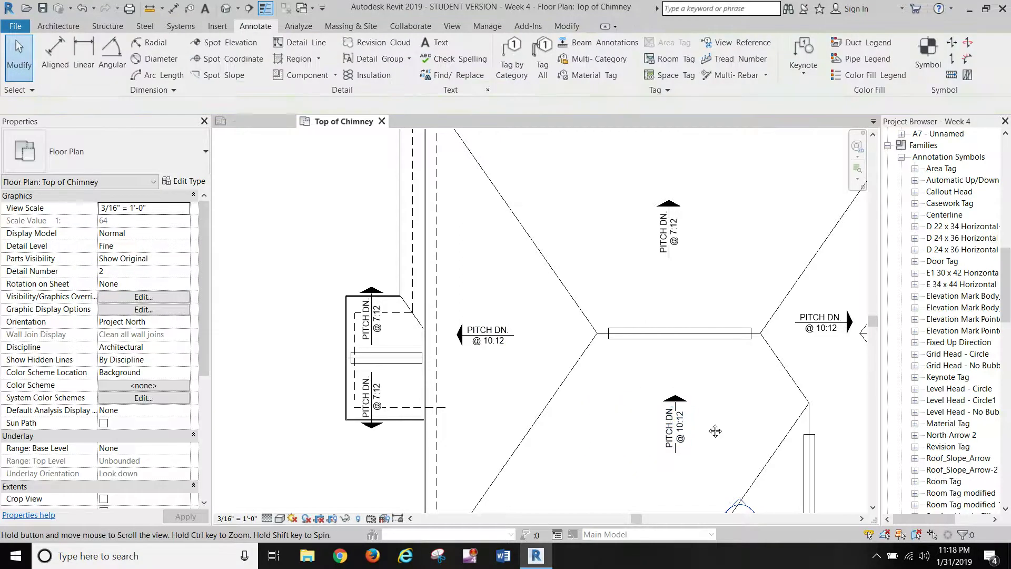
Step: Change the vertical arrow's Suffix from @ 10:12 to @ 7:12
middle_drag(654, 388, 535, 282)
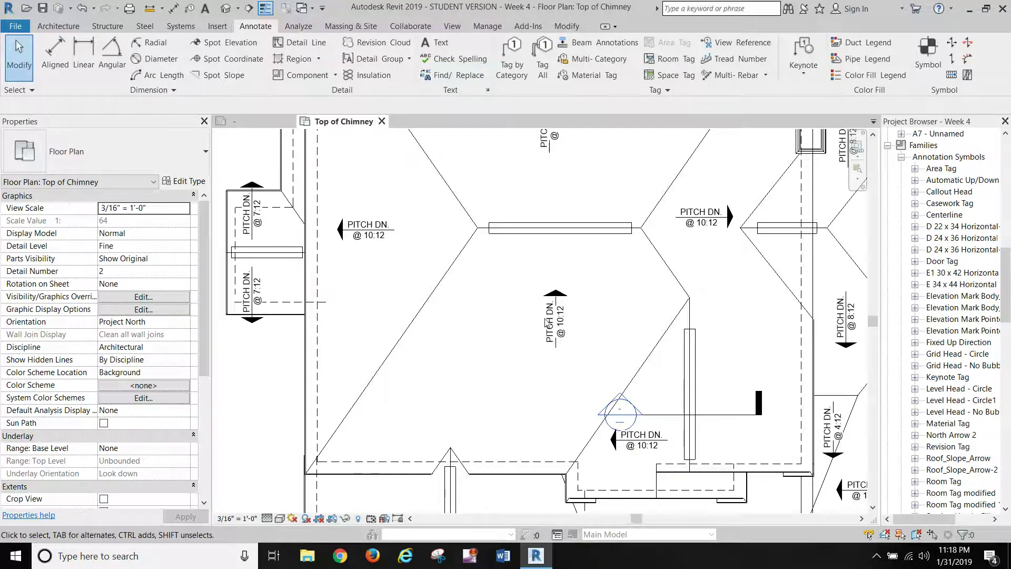
click(549, 337)
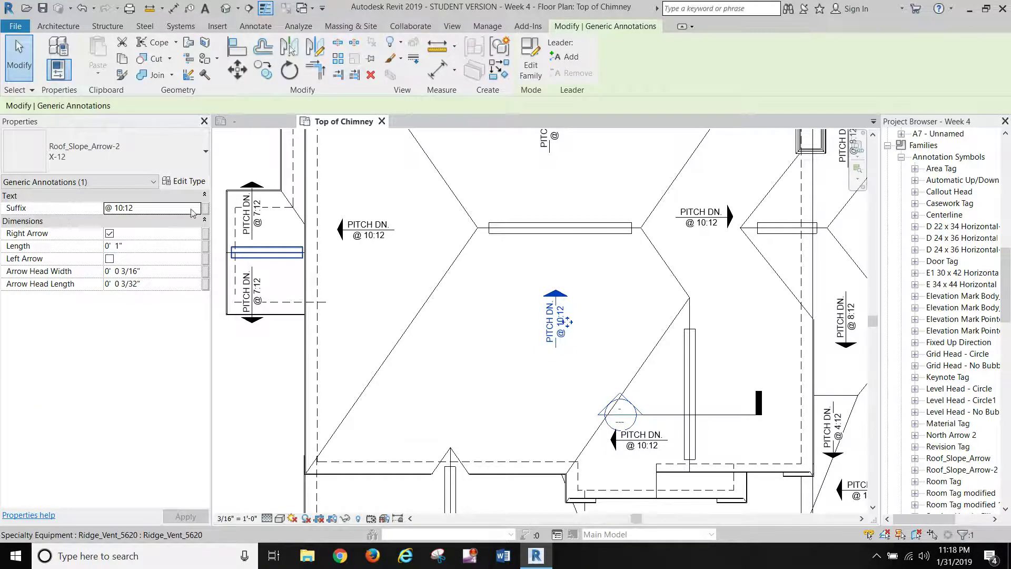
click(107, 210)
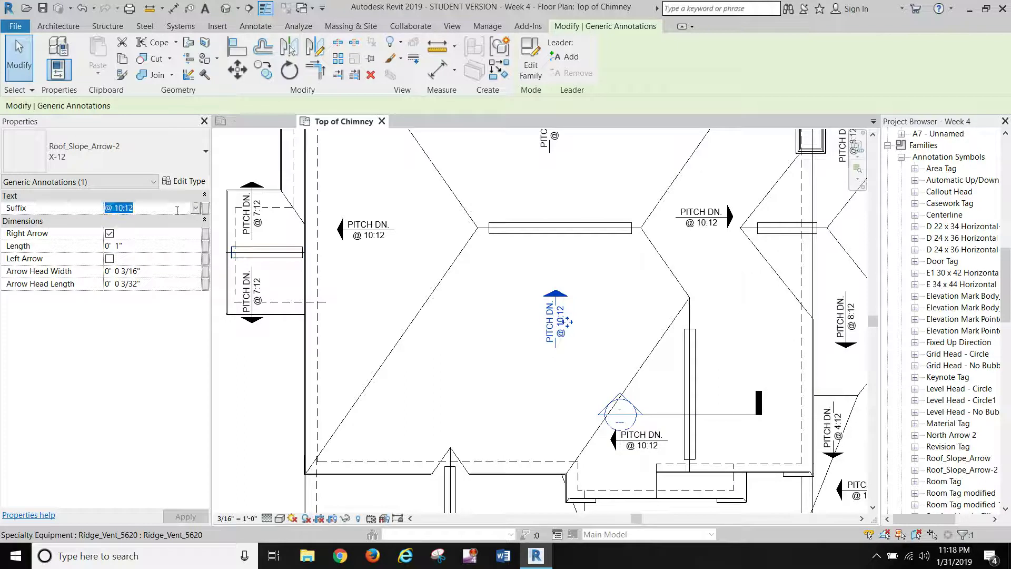
click(195, 208)
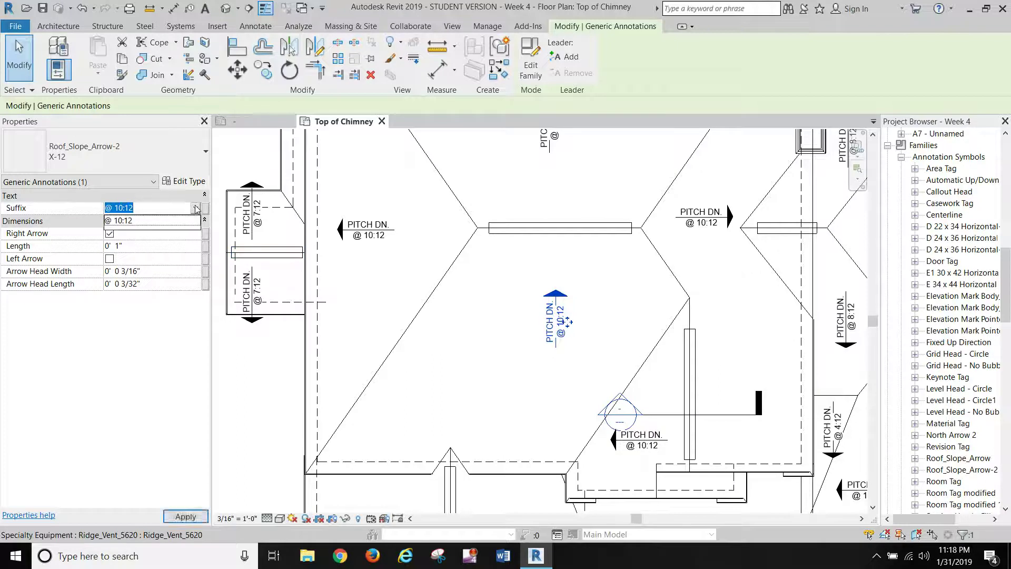
click(150, 211)
click(123, 207)
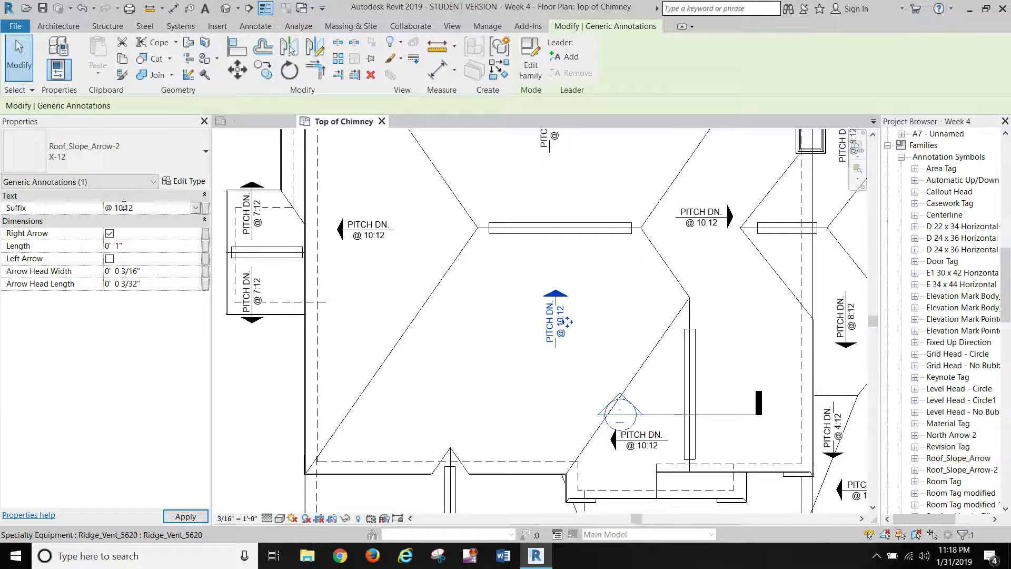
key(BackSpace)
key(BackSpace)
text(7)
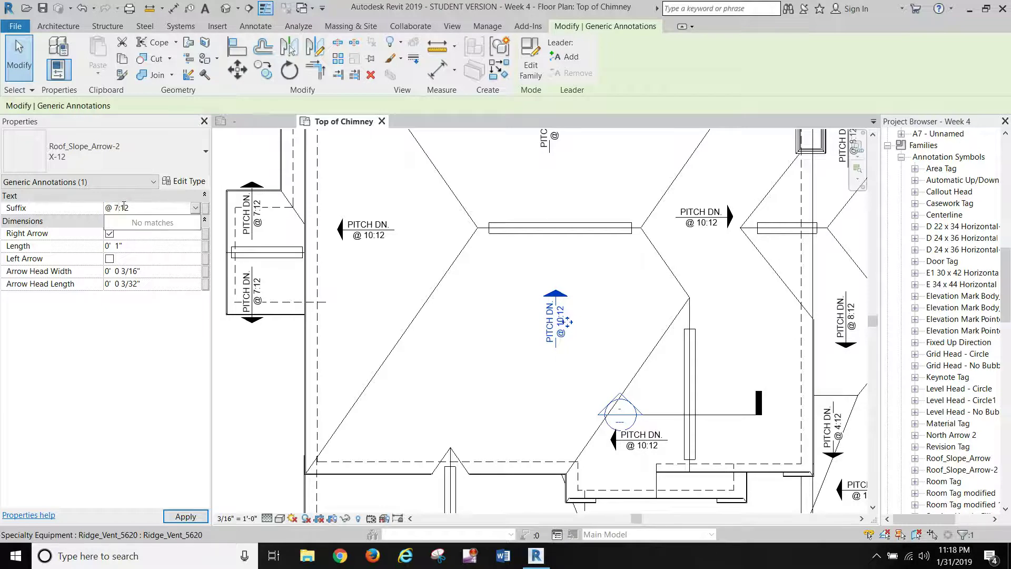
key(Return)
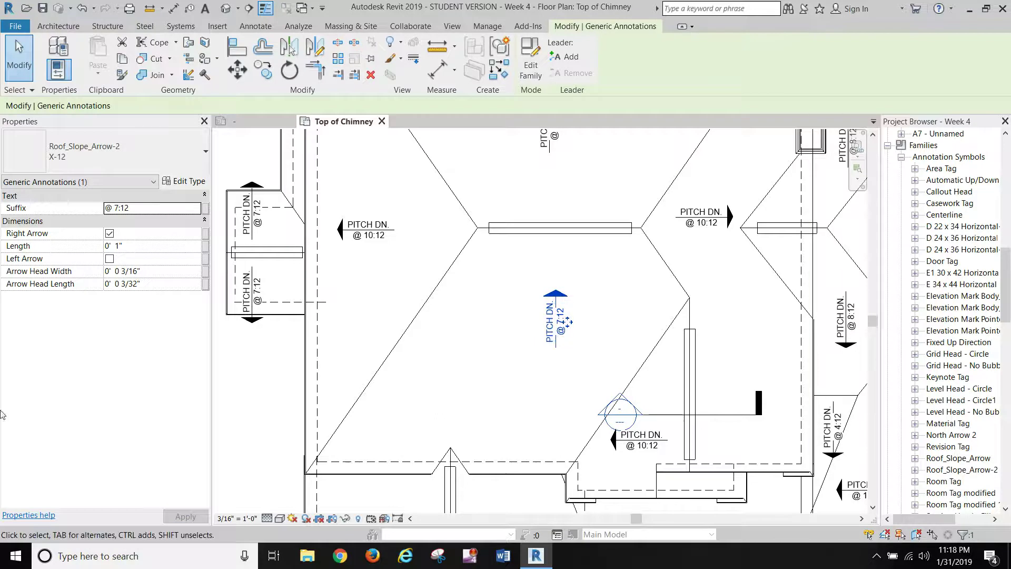
Step: Make the vertical arrow point down by enabling Left Arrow and disabling Right Arrow
click(111, 263)
click(110, 259)
click(110, 234)
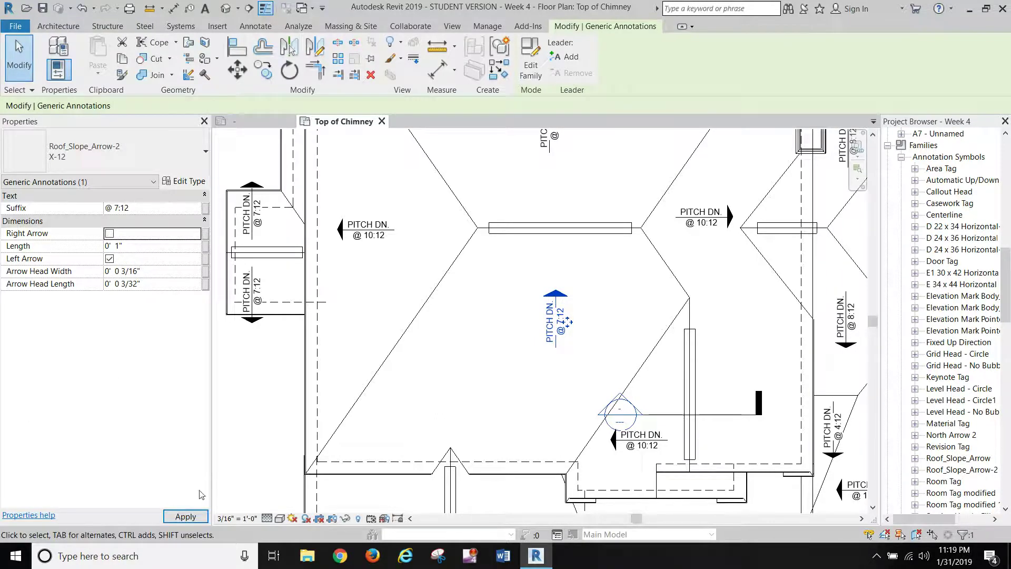
click(186, 516)
click(444, 387)
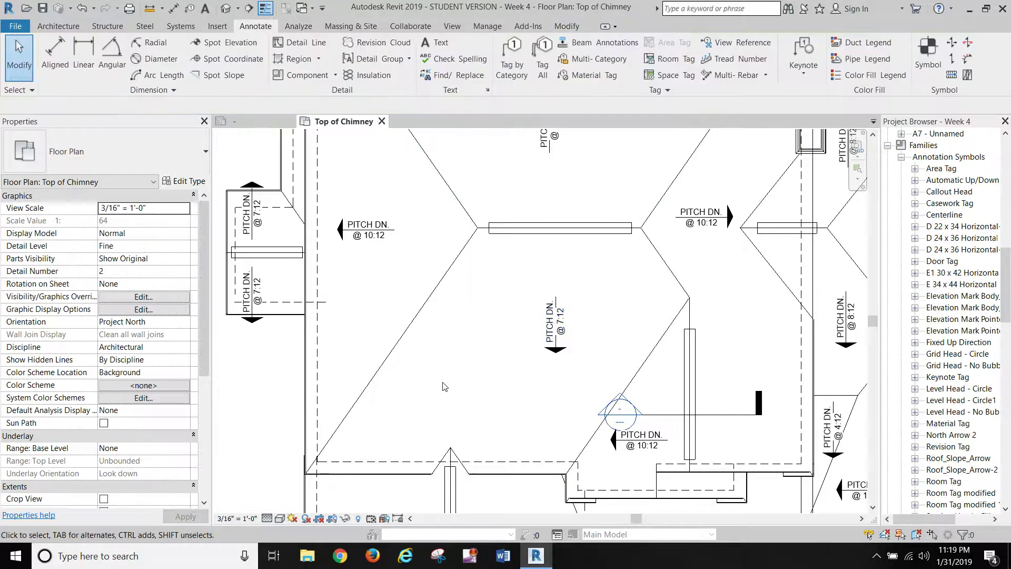
scroll(445, 386, down, 2)
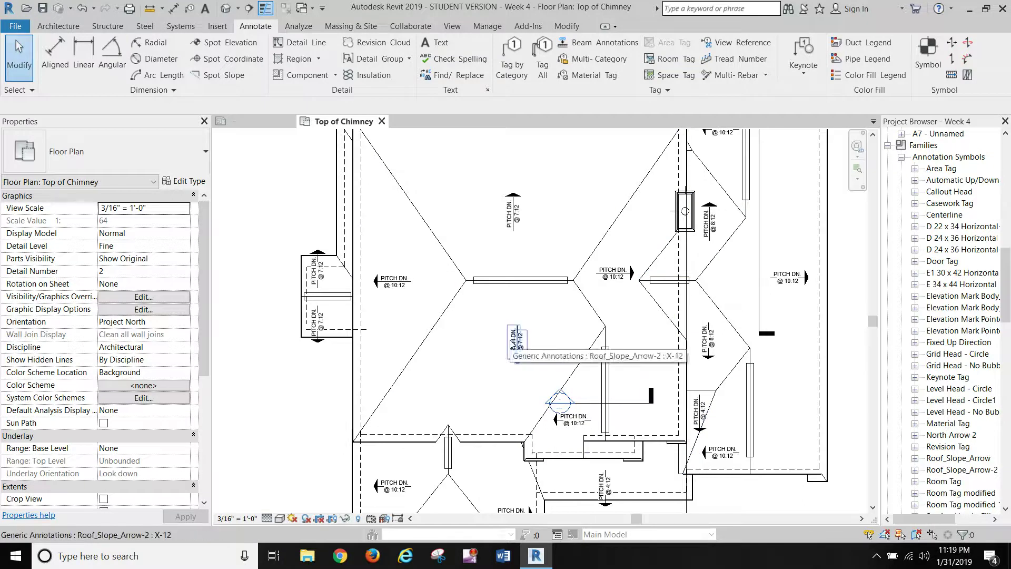
click(514, 345)
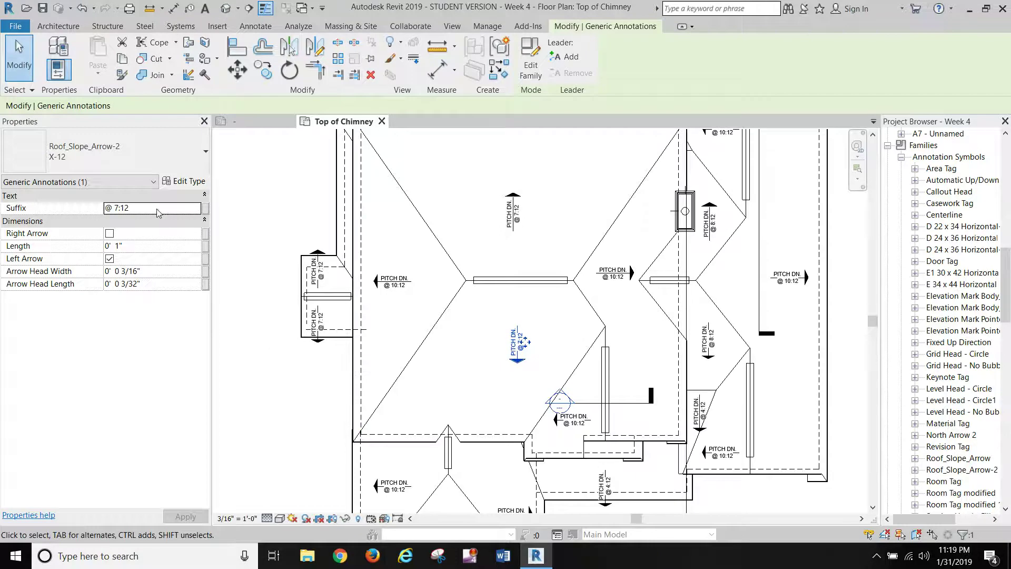
click(198, 210)
click(197, 210)
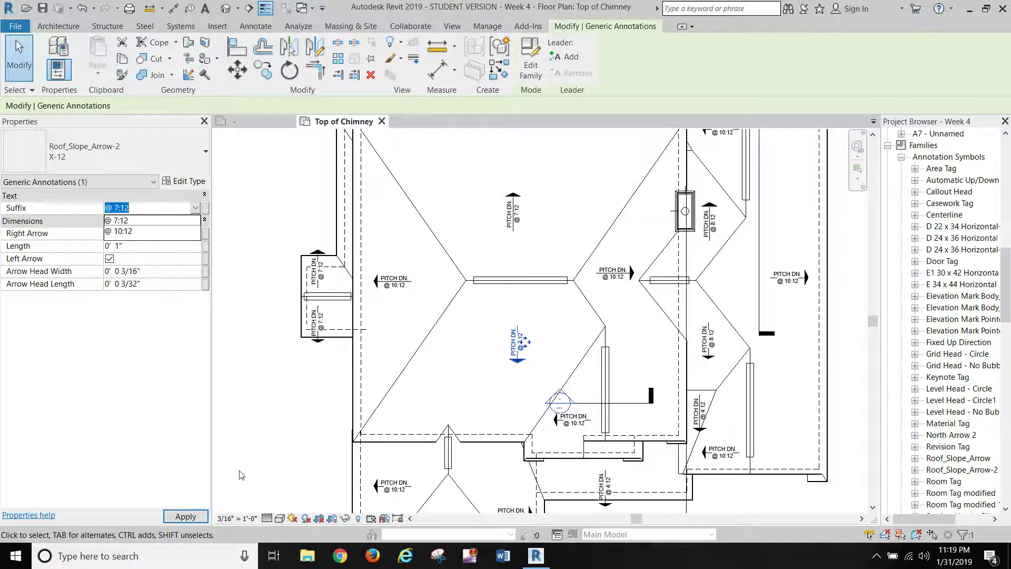
click(260, 449)
scroll(289, 425, down, 1)
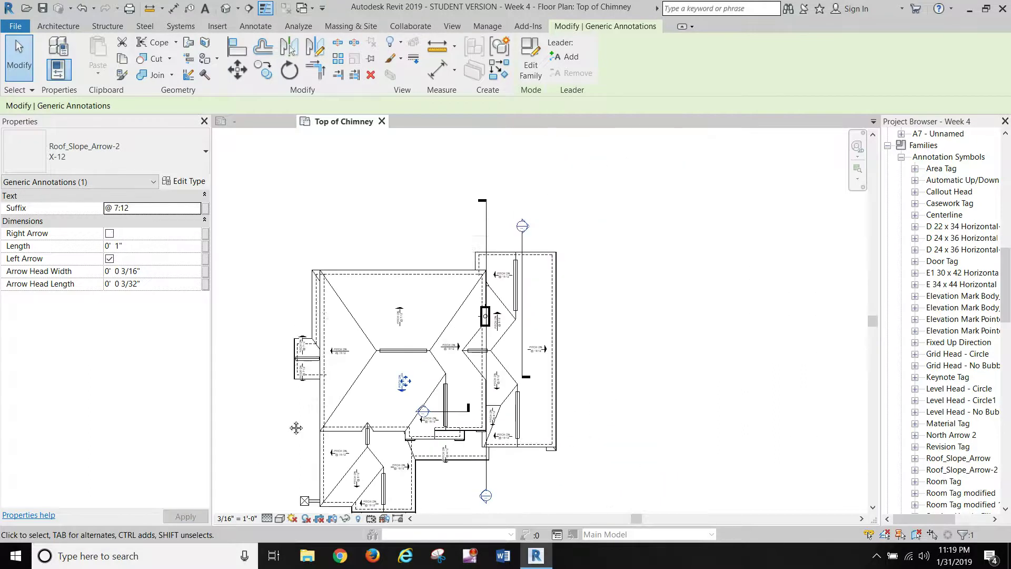
scroll(288, 425, down, 1)
middle_drag(295, 424, 326, 321)
mouse_move(313, 367)
middle_down()
mouse_move(320, 424)
mouse_move(313, 397)
middle_up()
click(312, 395)
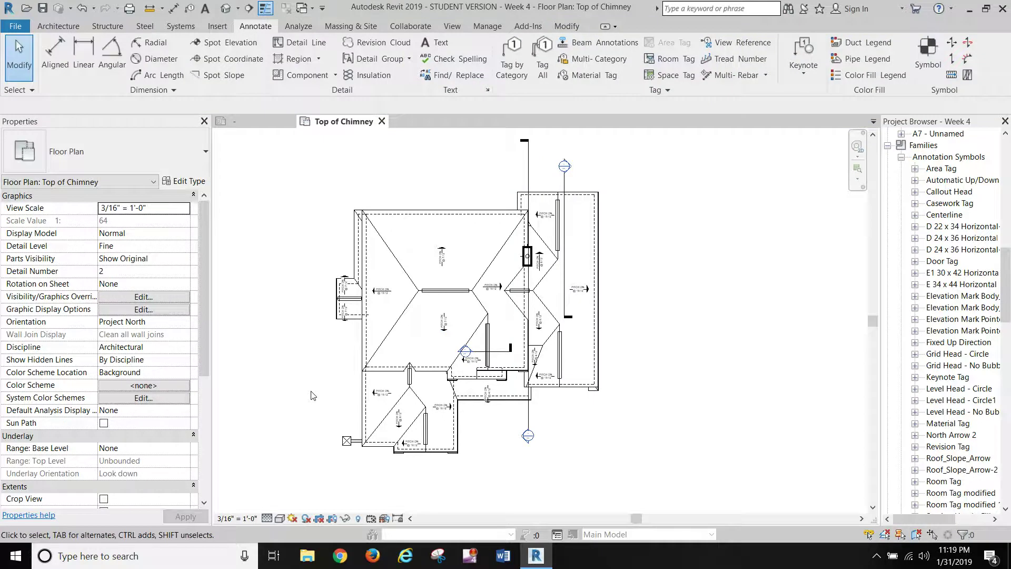